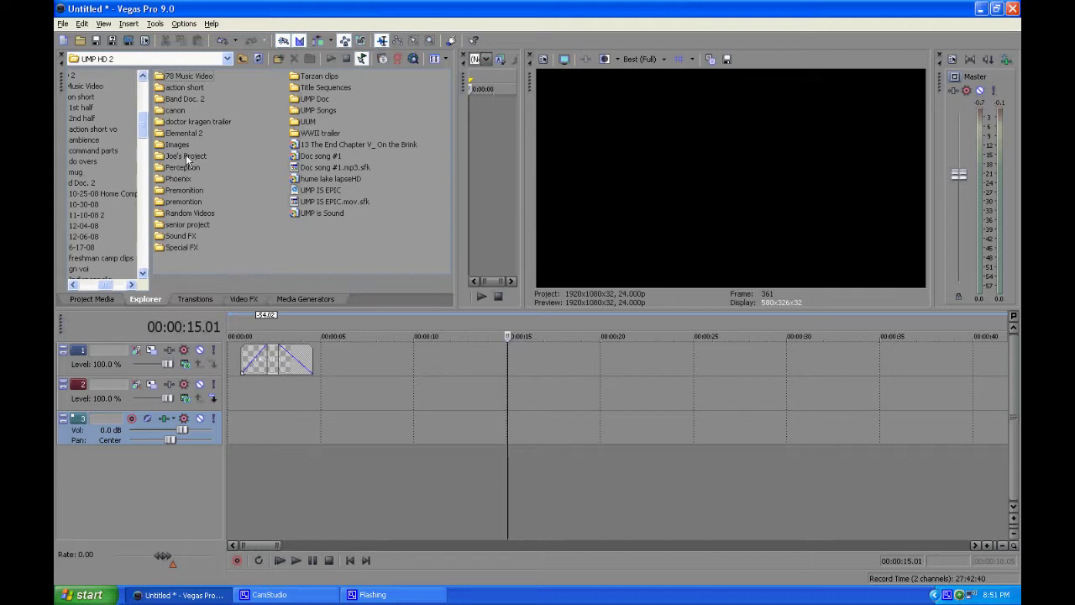
- Browse Sound FX > Pro Scores > Pack 5 > 1-Epic Music > Massive and add DestroyerOfWorlds.wav to track 3
click(175, 238)
double_click(174, 238)
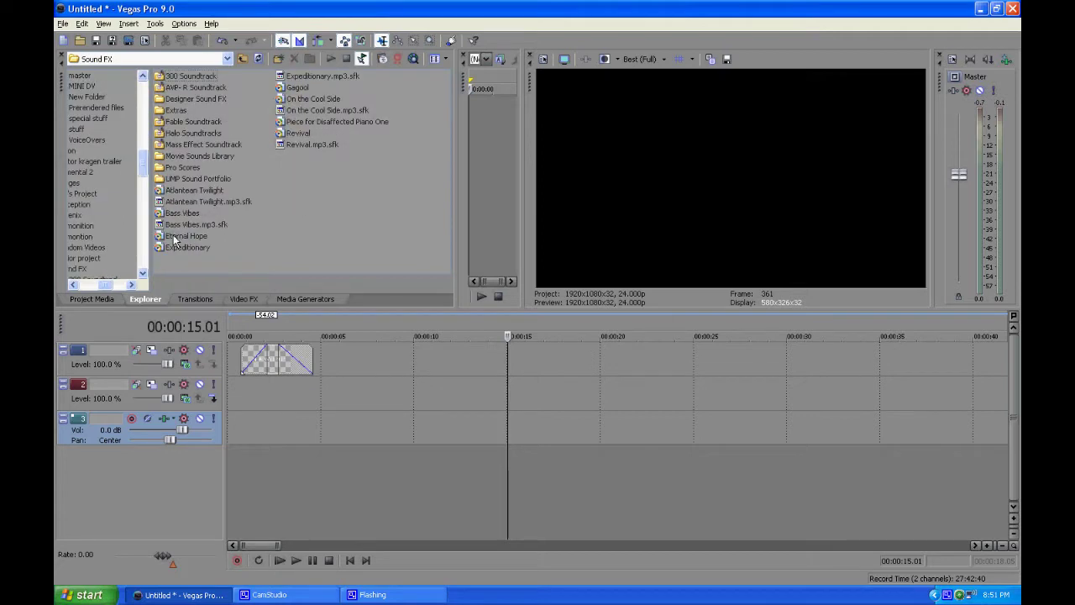
double_click(183, 168)
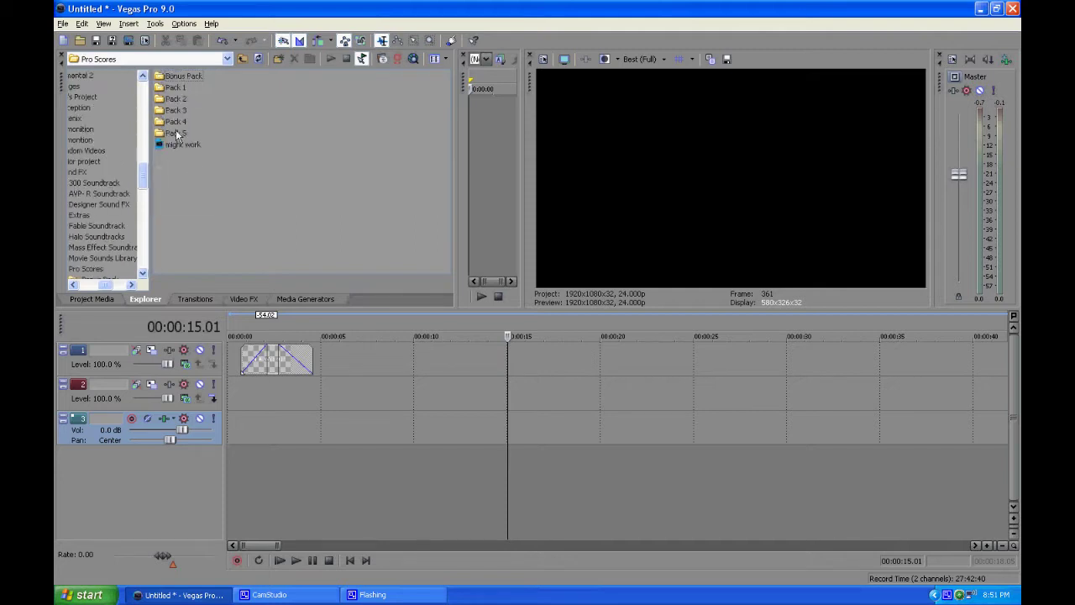
double_click(176, 133)
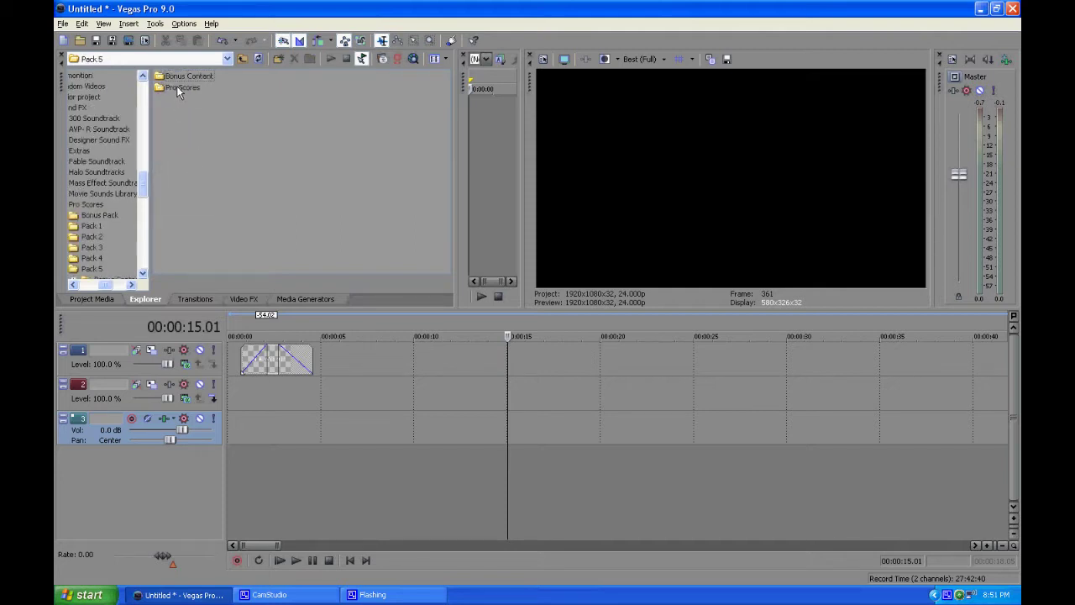
double_click(178, 89)
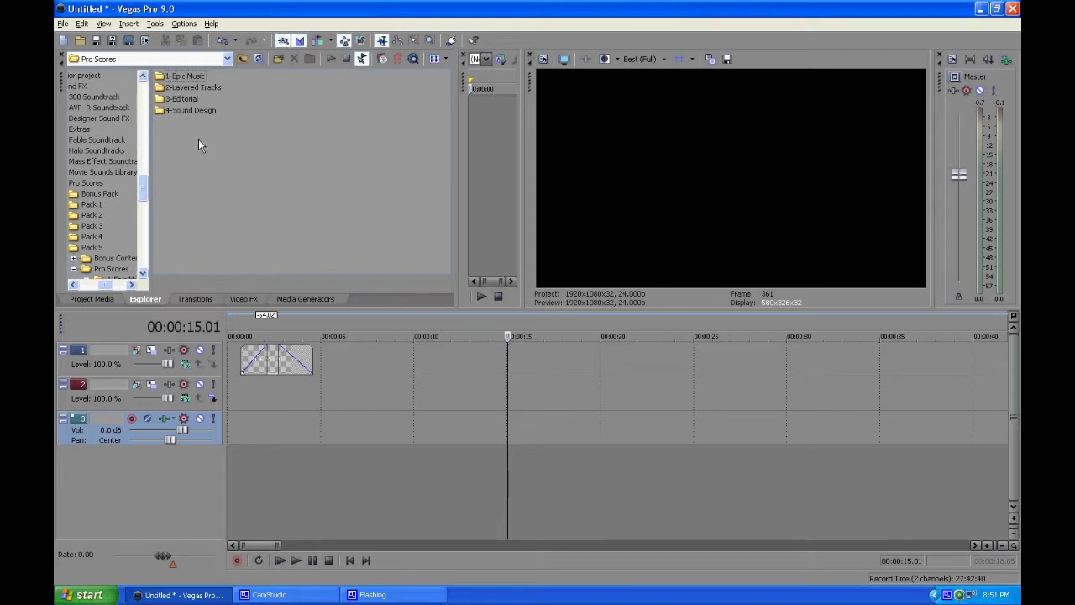
double_click(185, 78)
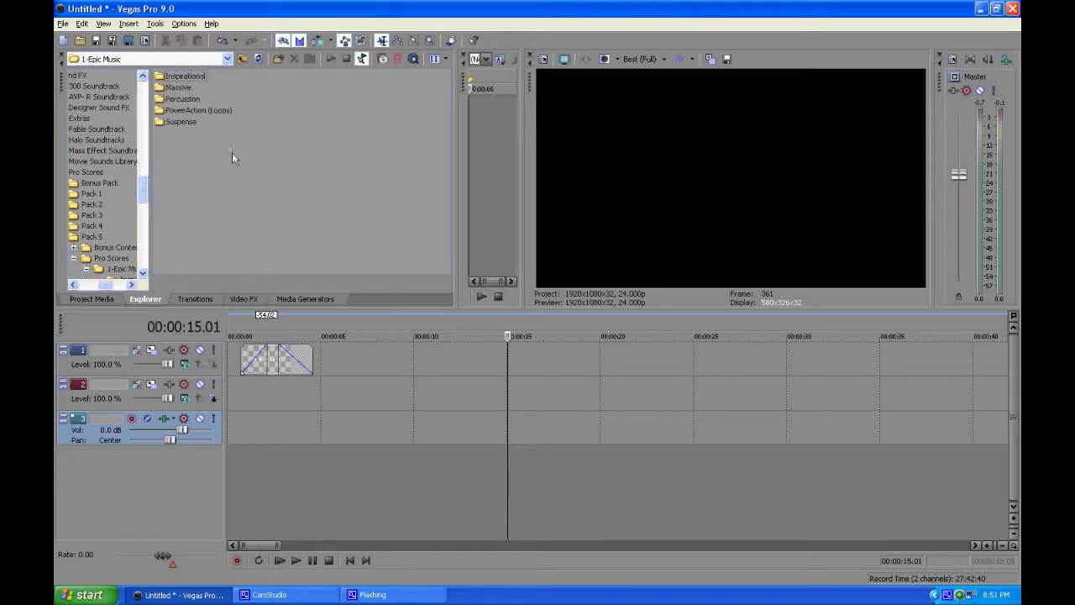
double_click(181, 99)
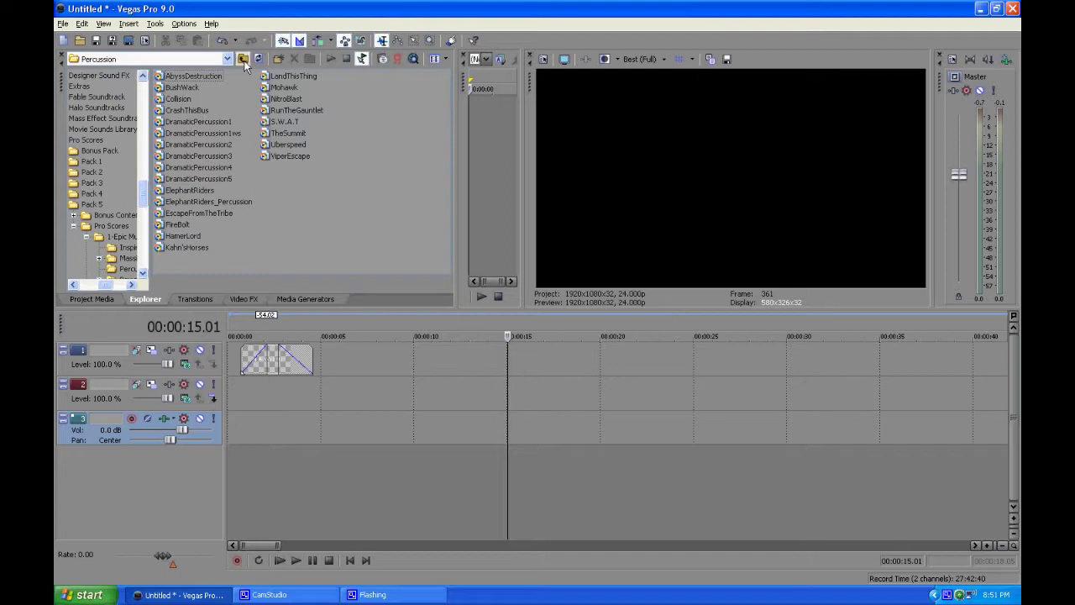
click(243, 60)
double_click(188, 88)
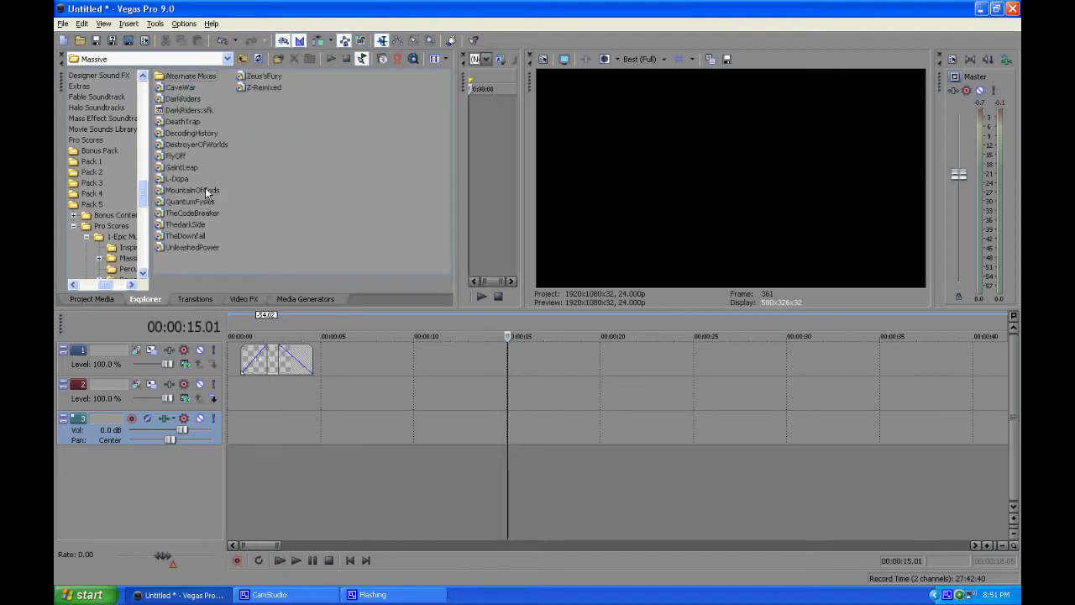
double_click(204, 145)
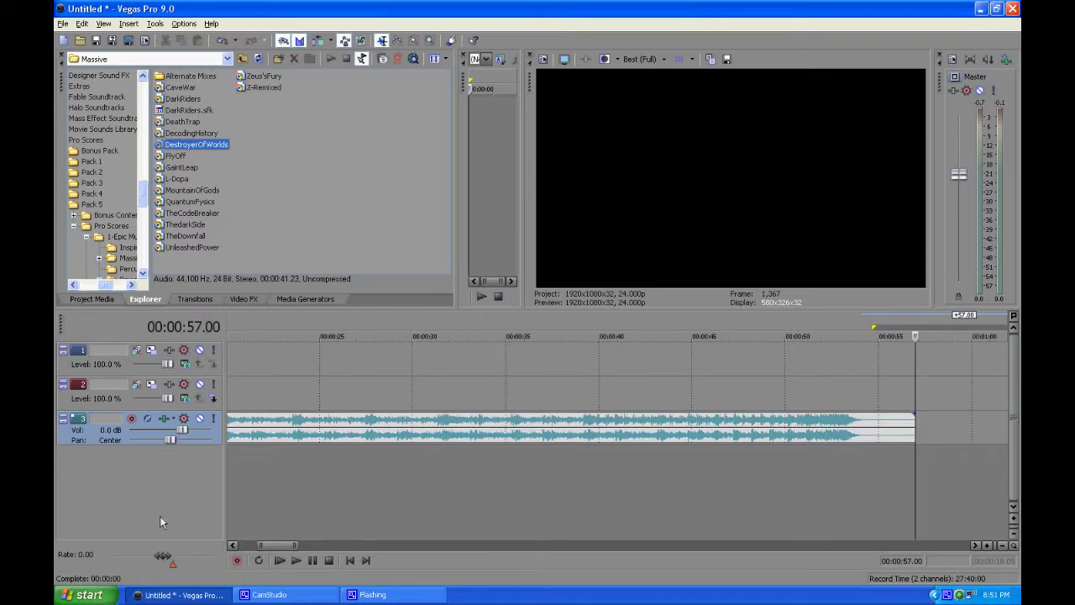
- Drag the DestroyerOfWorlds music event to 00:00:00 and return the playhead to the project start
click(233, 545)
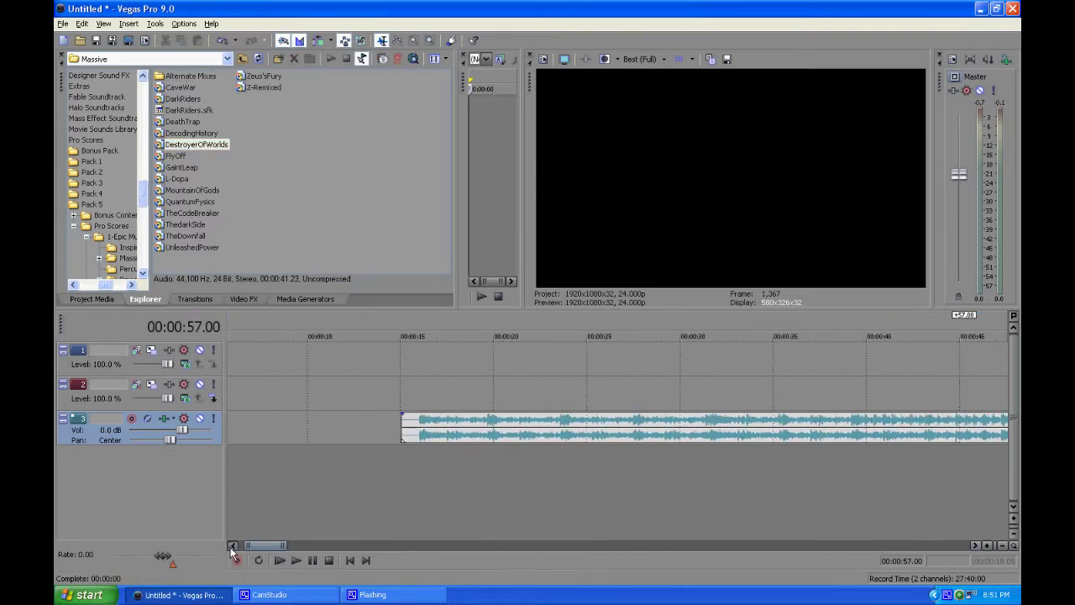
scroll(324, 467, down, 3)
drag(332, 430, 252, 422)
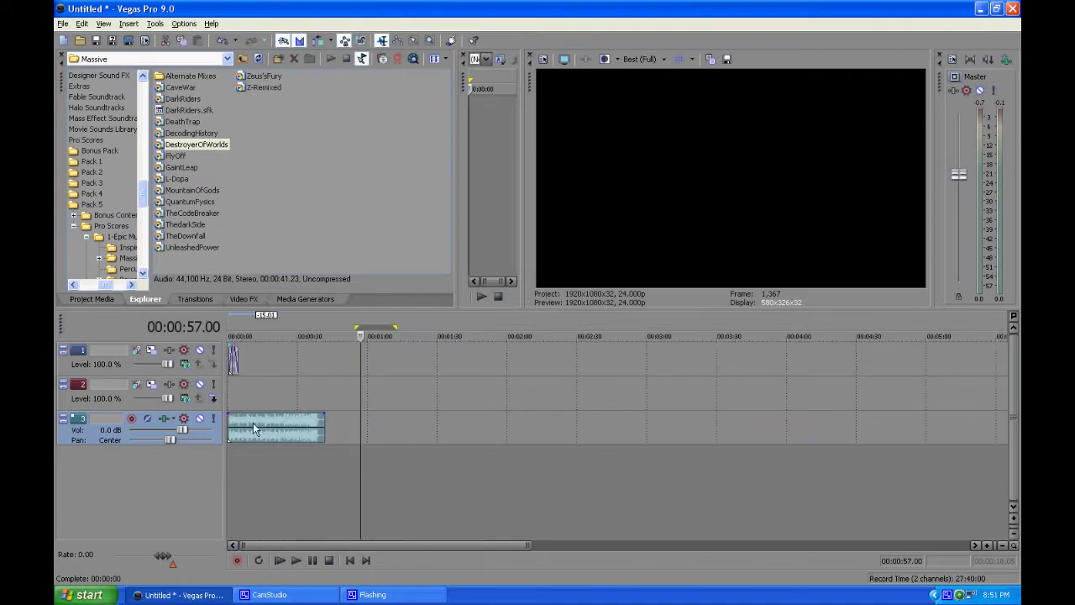
scroll(353, 445, up, 2)
scroll(263, 376, down, 3)
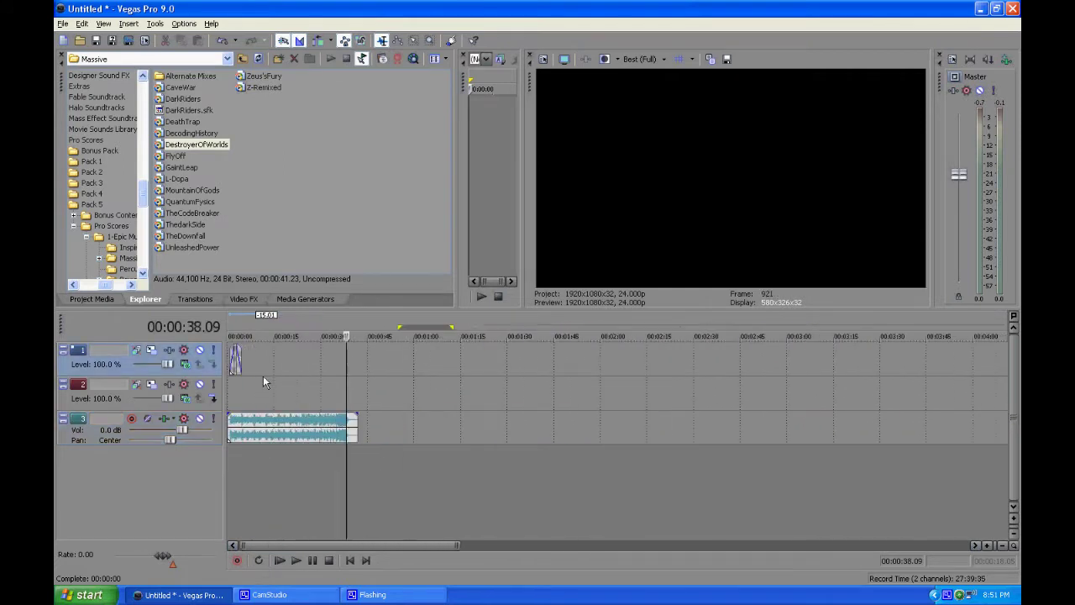
click(240, 398)
scroll(242, 395, up, 5)
click(247, 391)
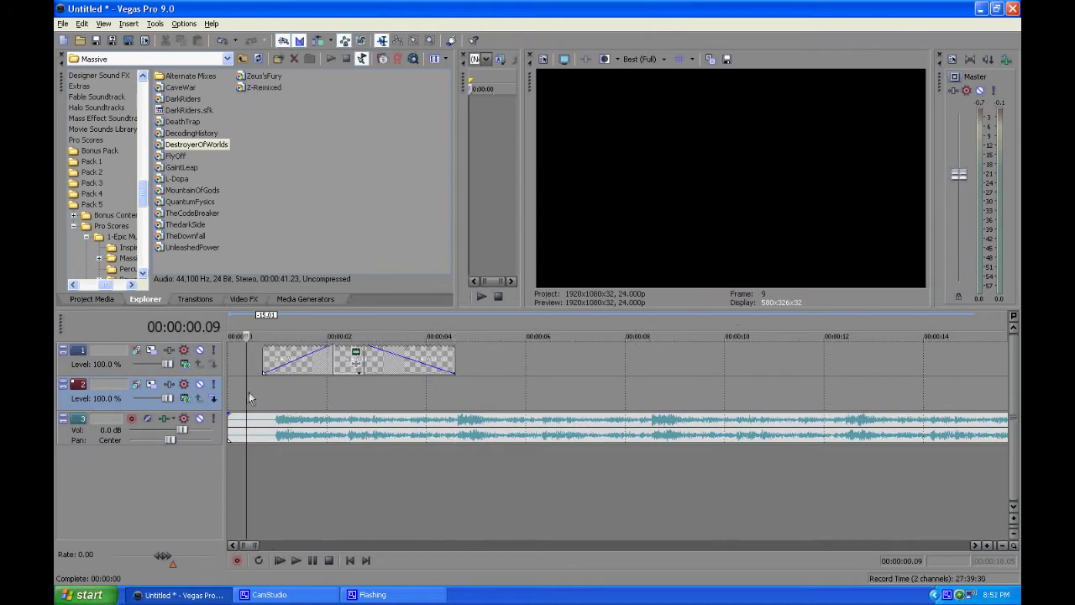
- Play the opening with the music and lower the music's gain to about -3.6 dB
key(space)
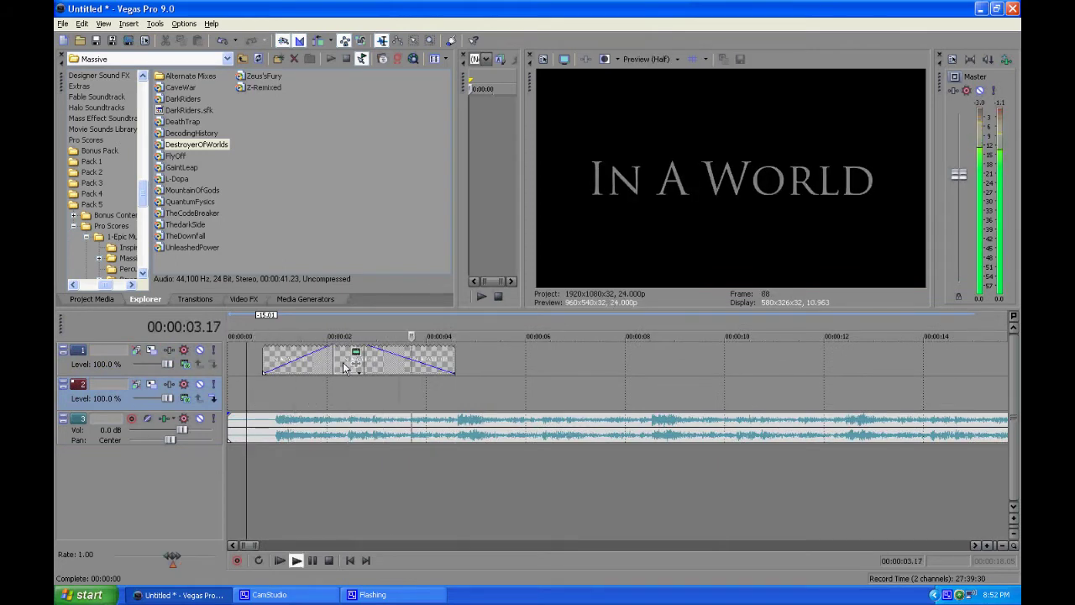
key(space)
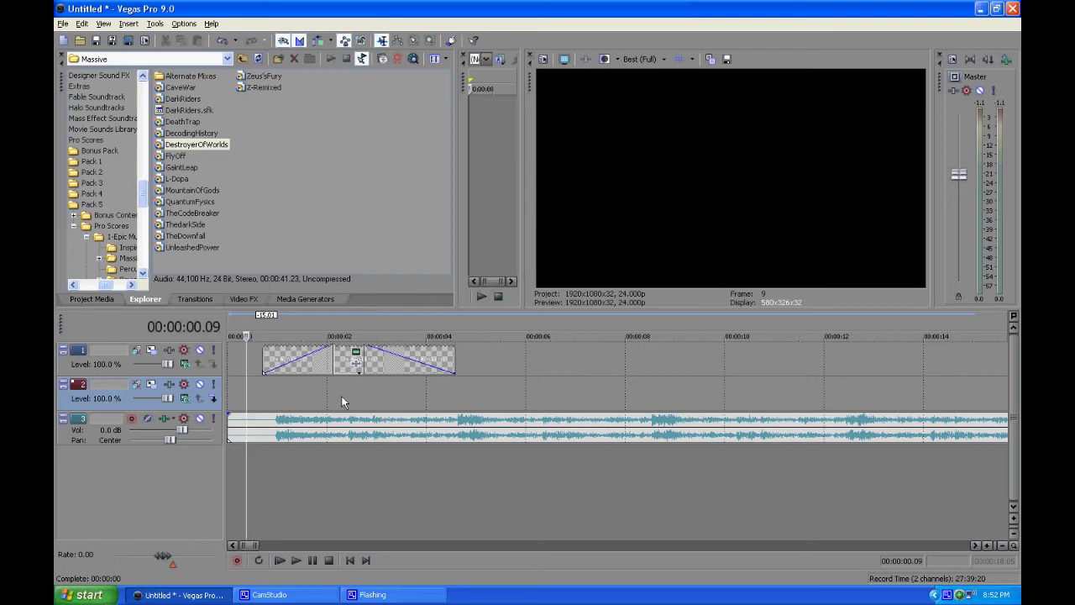
key(space)
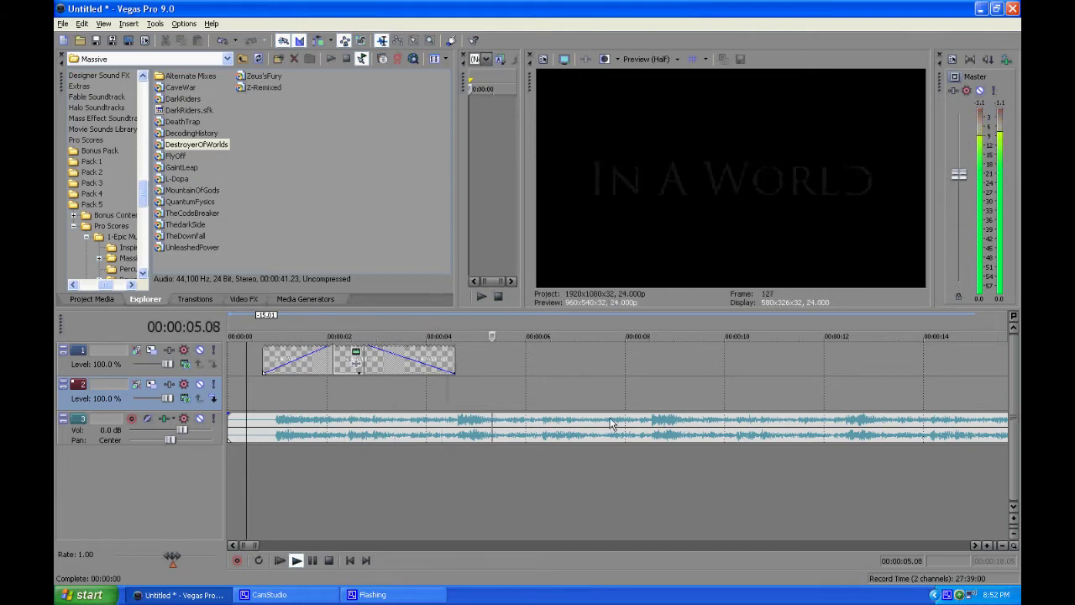
drag(612, 417, 609, 430)
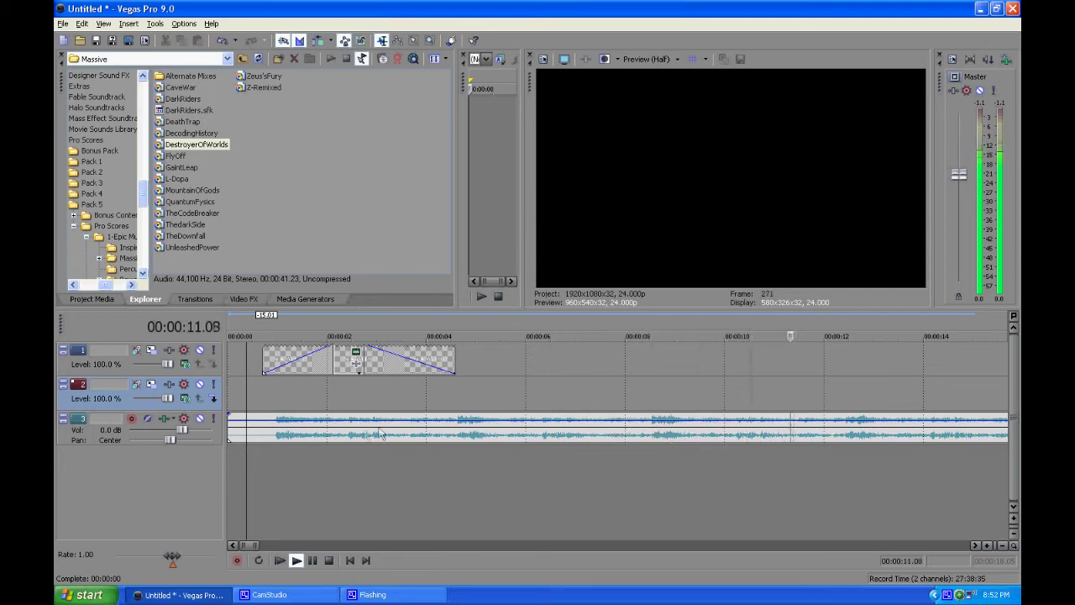
- Set the music's gain to -2.7 dB and add a short fade-in at its start
key(space)
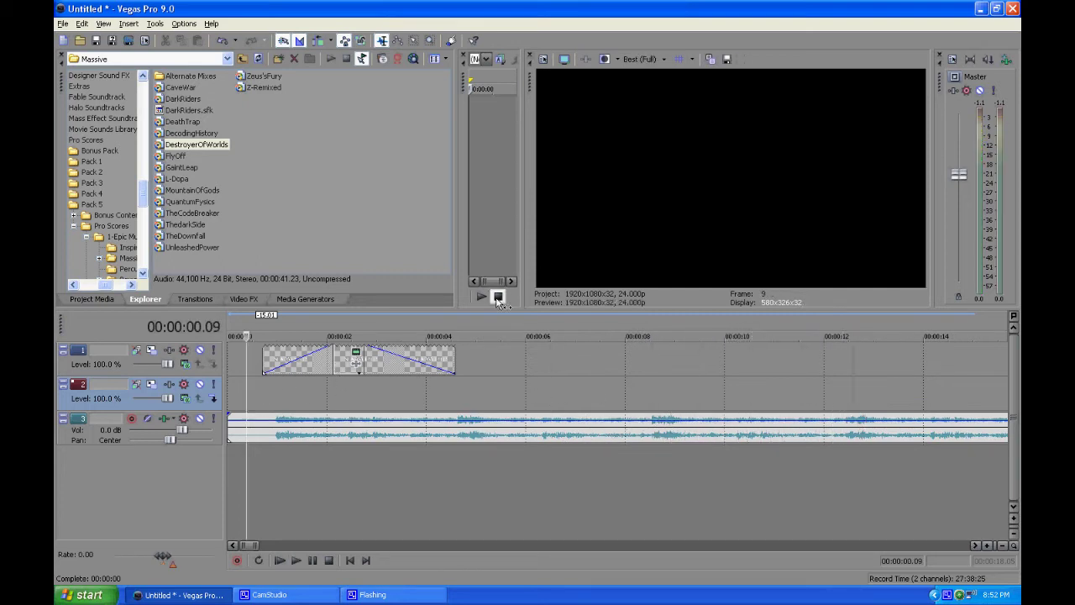
drag(228, 417, 257, 415)
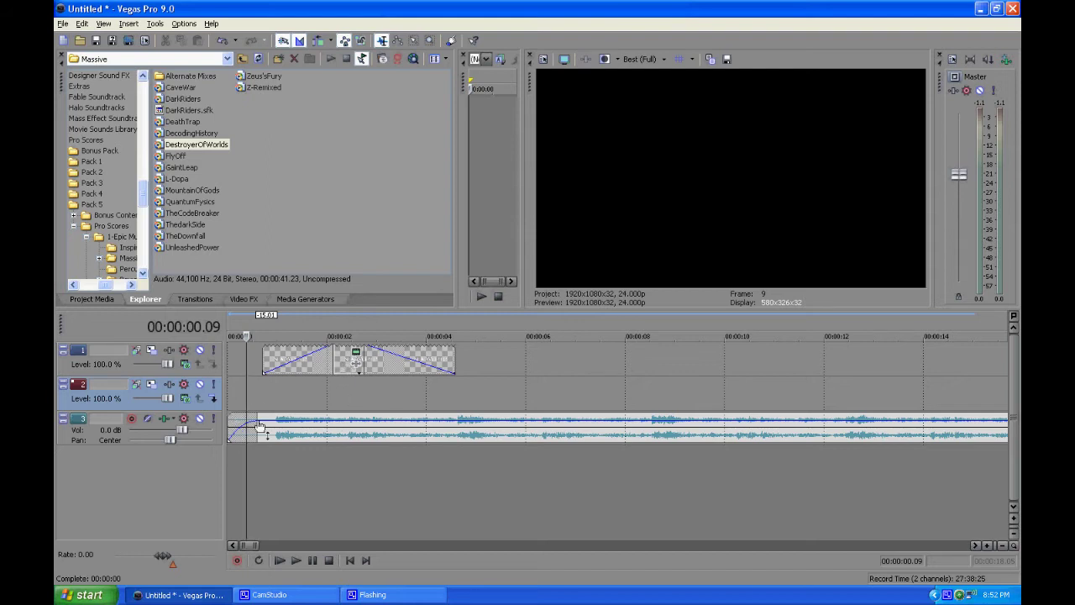
drag(310, 416, 314, 421)
click(263, 345)
- Go up to the UMP HD 2 folder and open action short > 1st half
click(243, 61)
click(242, 61)
click(243, 60)
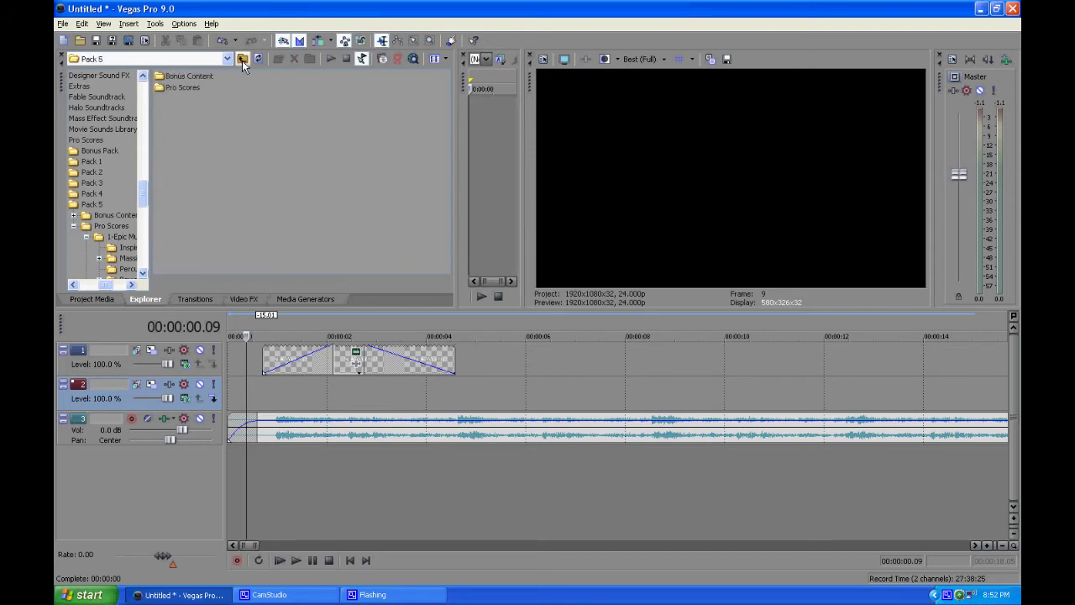
click(243, 61)
click(243, 61)
click(243, 61)
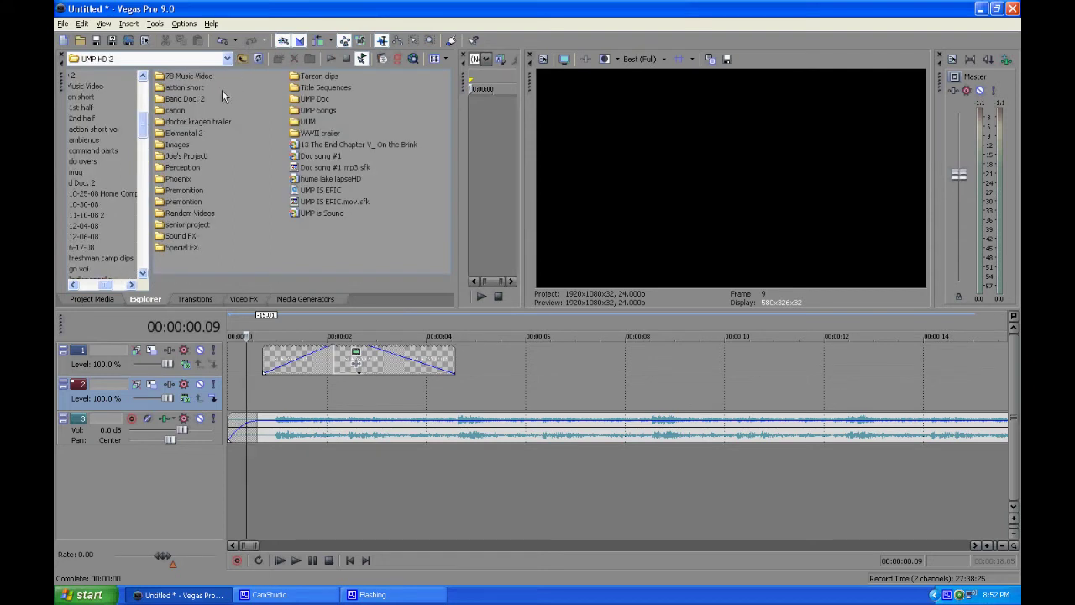
double_click(186, 88)
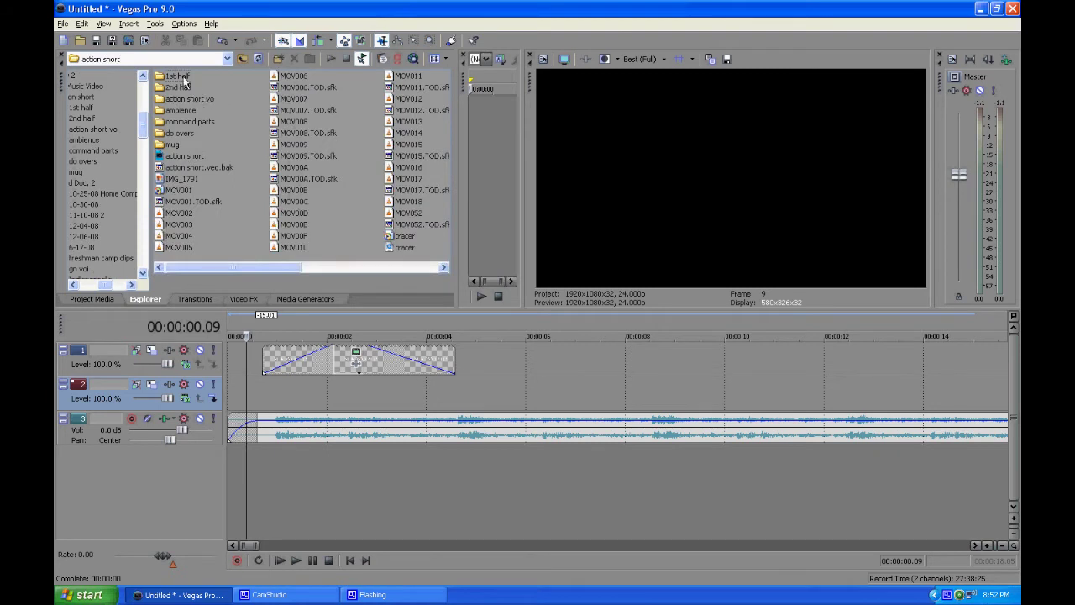
double_click(179, 77)
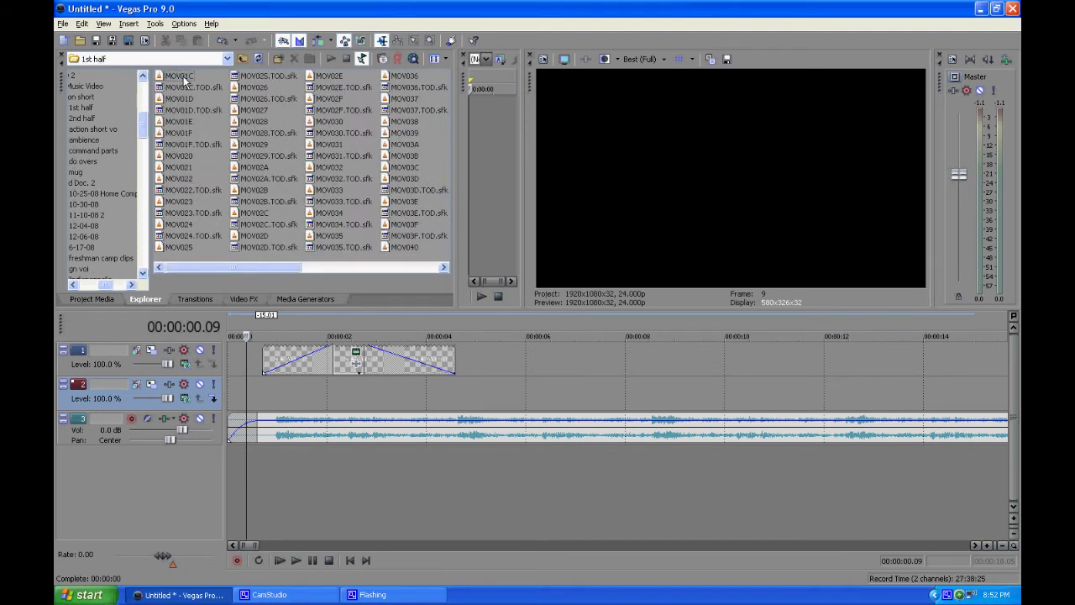
- Preview the MOV022 and MOV01F clips, then drag MOV01F toward the timeline
click(184, 178)
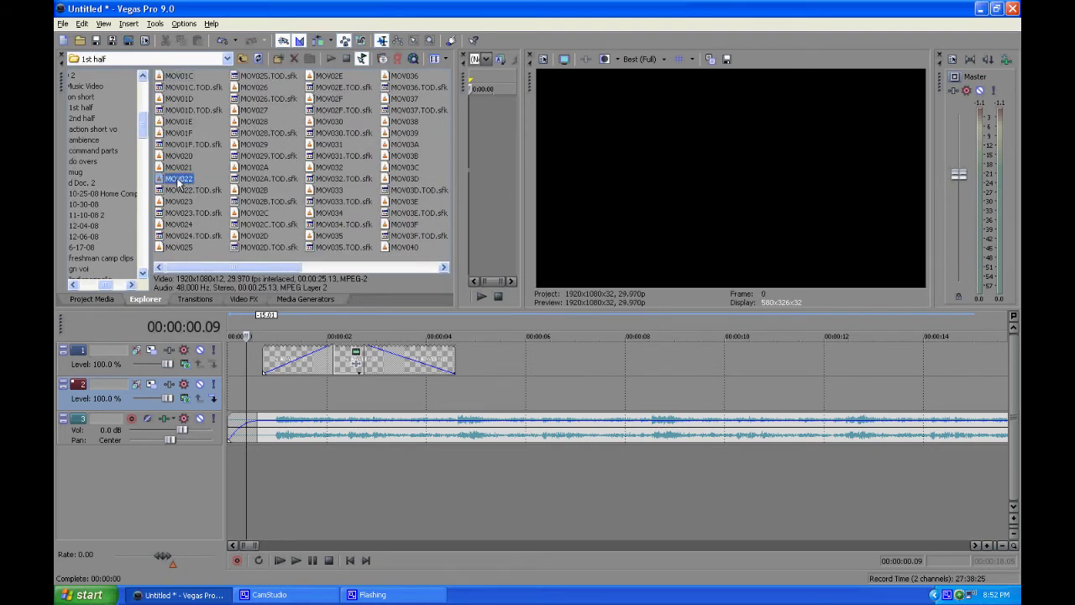
click(190, 133)
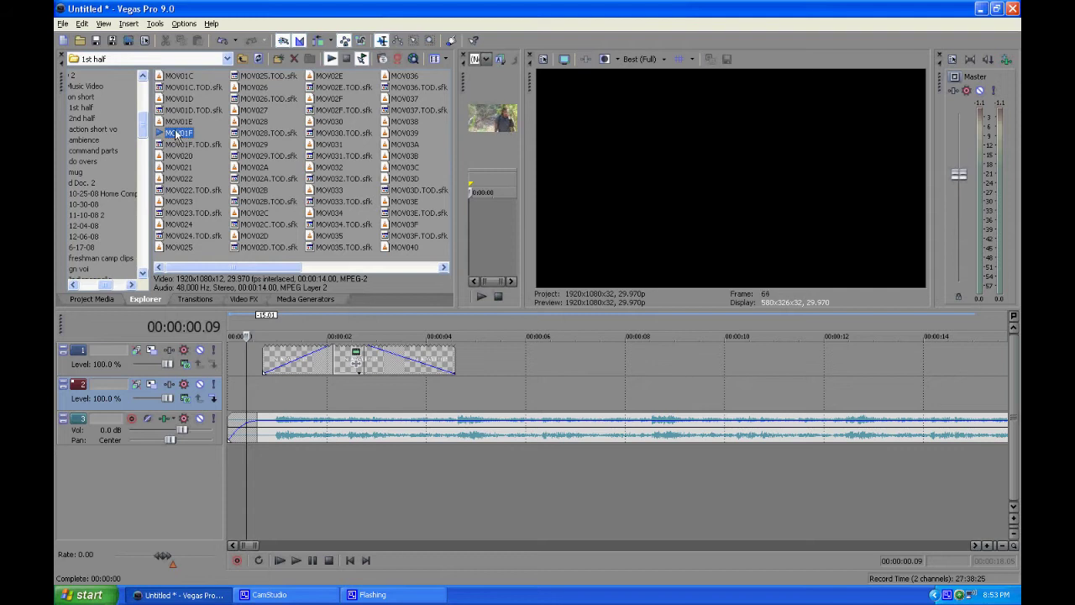
drag(178, 135, 265, 496)
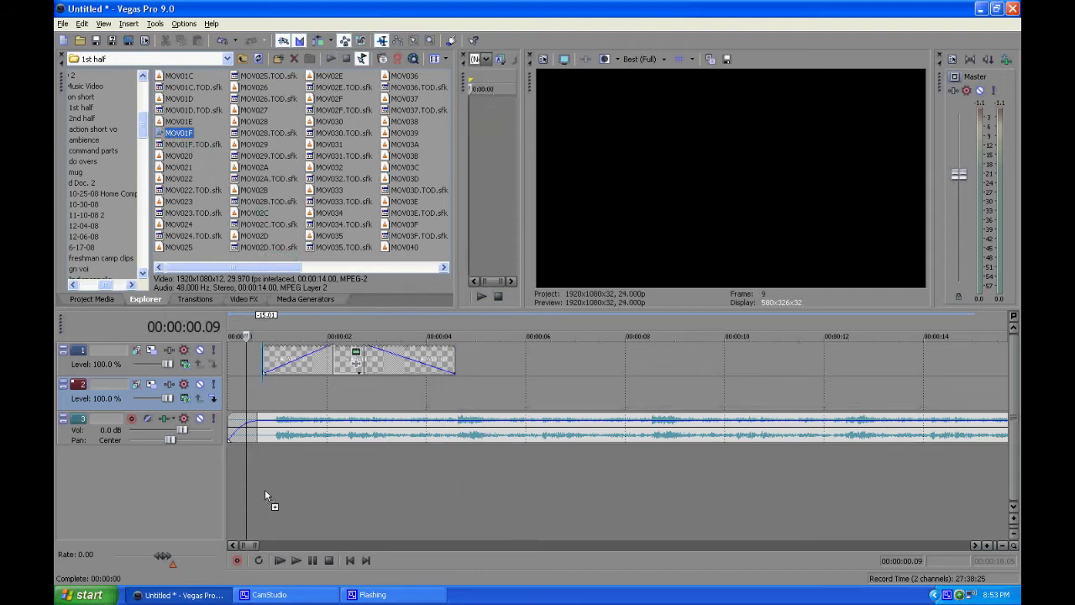
- Place MOV01F on new tracks 4 and 5, positioned later near 9 seconds
mouse_move(462, 468)
mouse_down()
mouse_move(491, 361)
mouse_move(463, 481)
mouse_up()
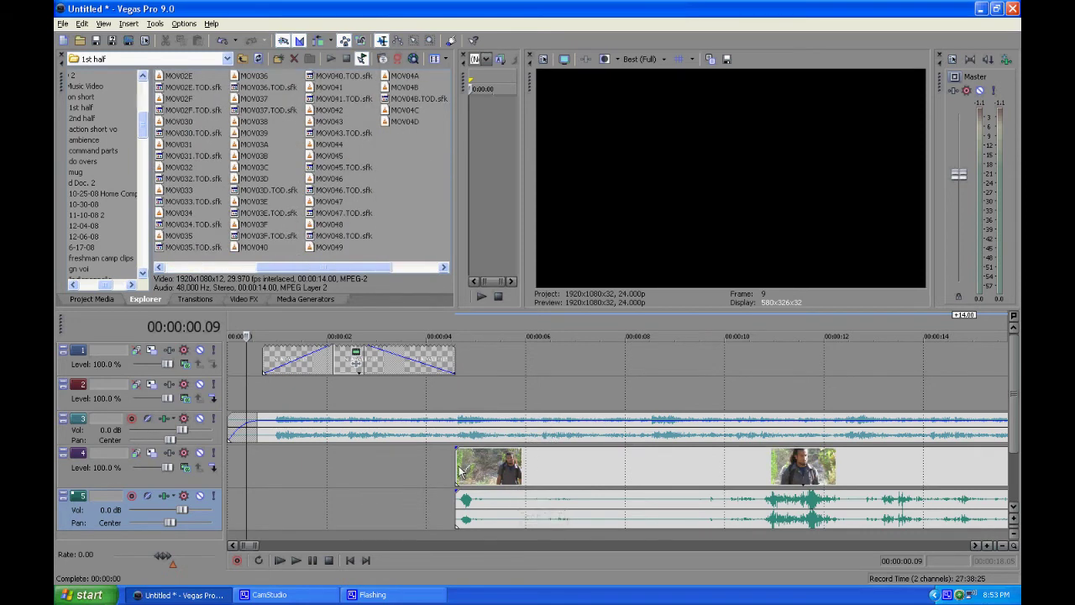
drag(459, 489, 444, 466)
click(394, 463)
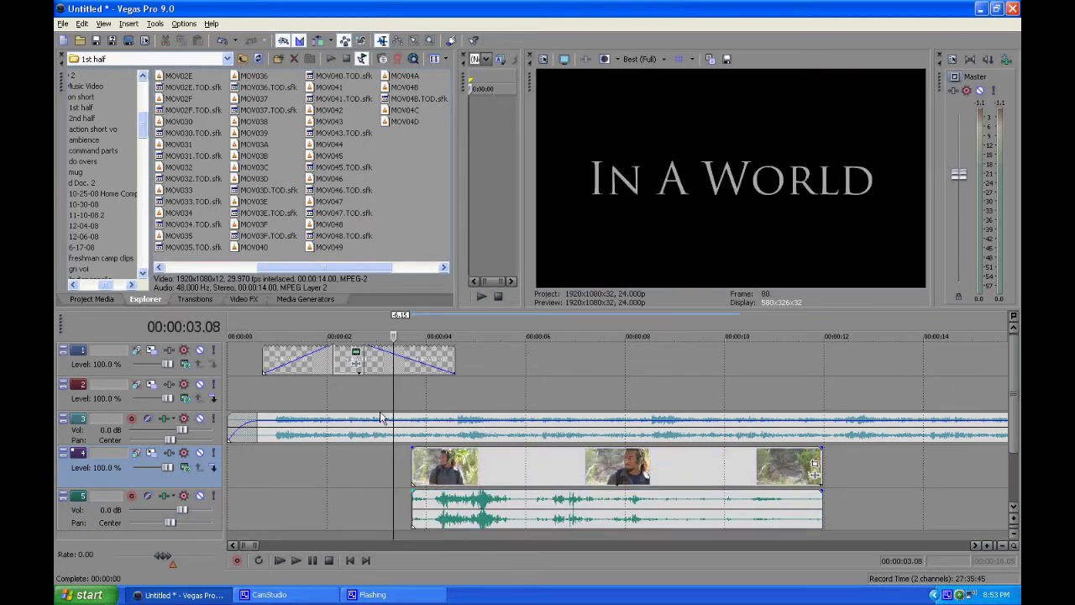
drag(445, 478, 470, 479)
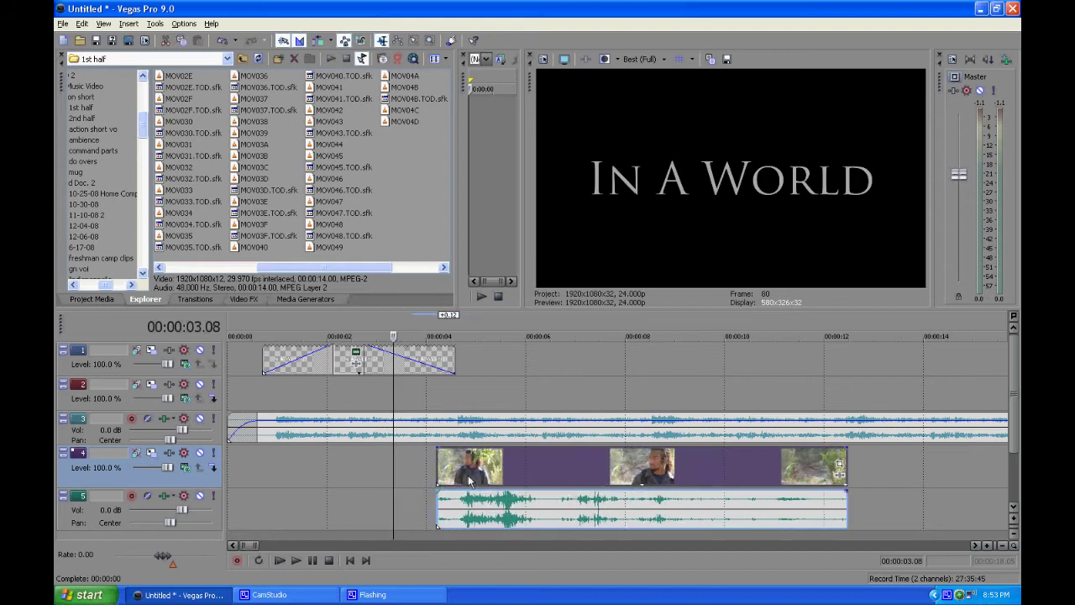
- Play the project from the start of the MOV01F action clip
click(431, 405)
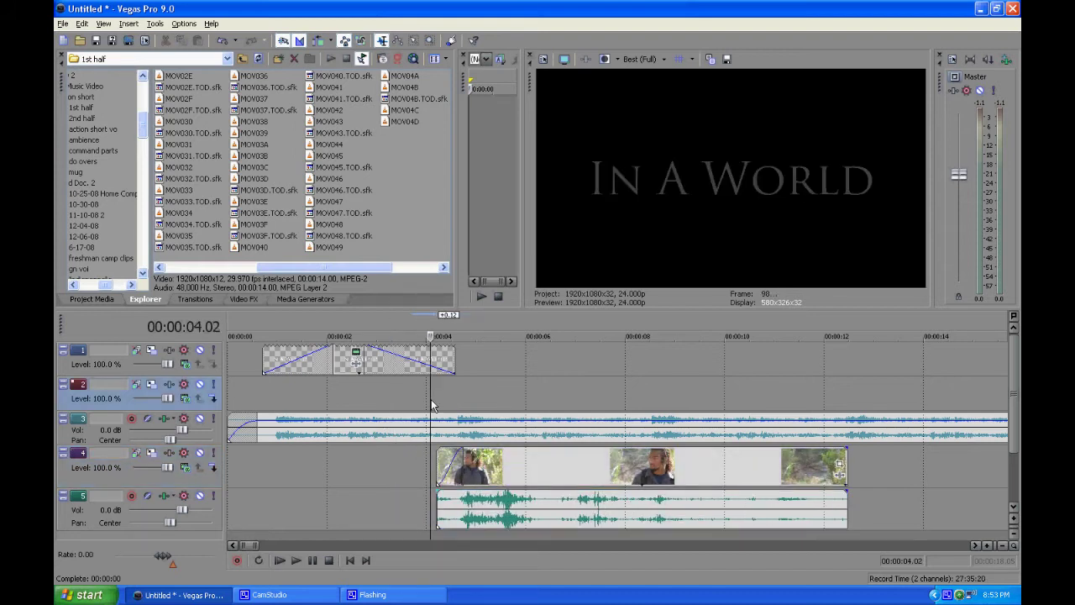
key(space)
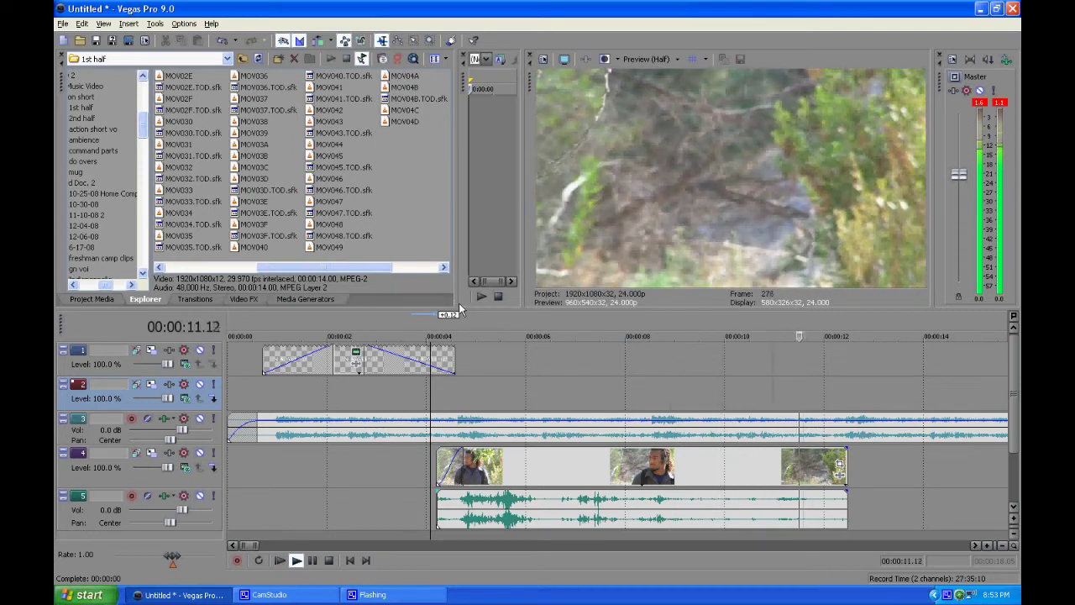
key(space)
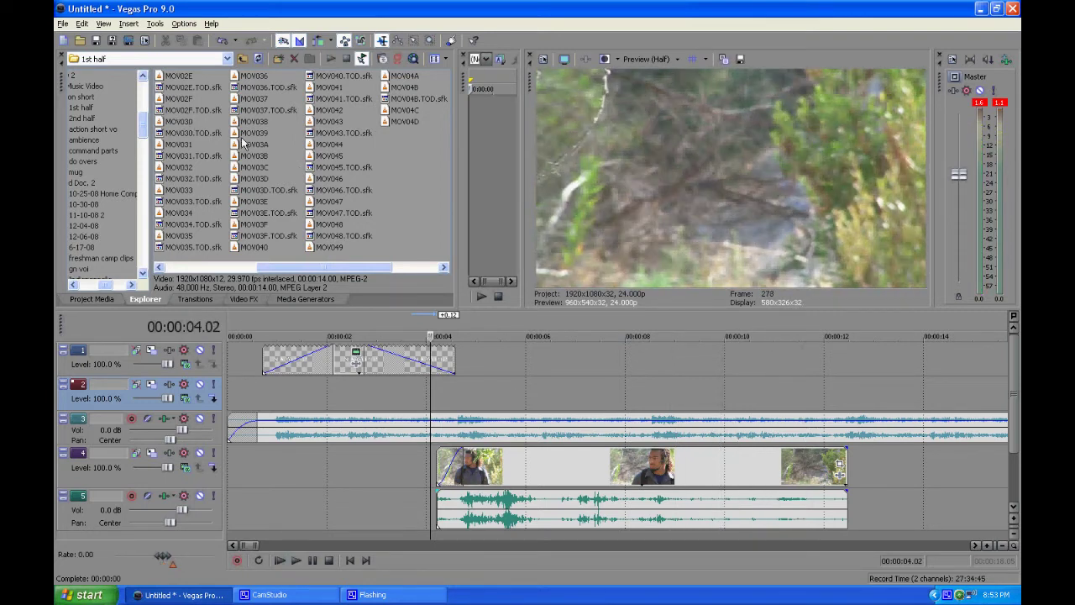
- Add MOV030 and MOV04C after the first action clip, butted flush end to end
drag(178, 121, 892, 475)
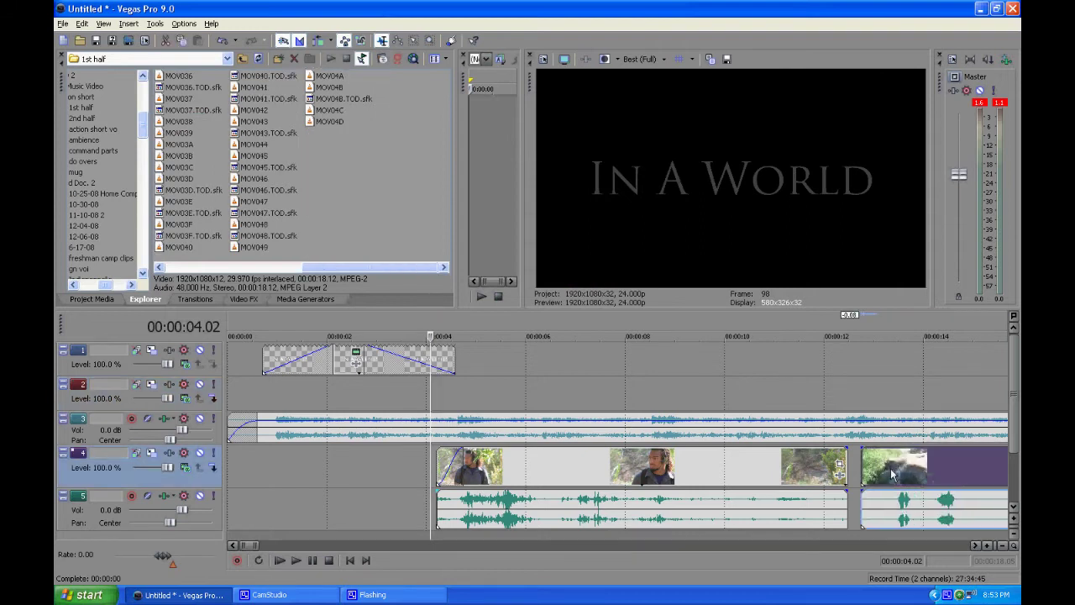
click(329, 110)
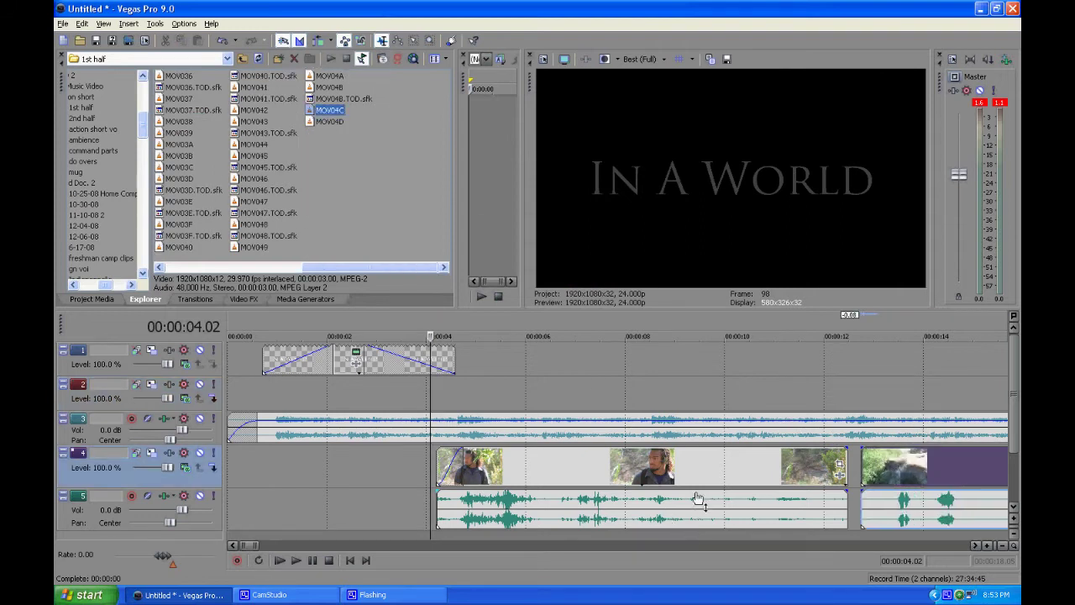
click(324, 498)
scroll(366, 501, down, 5)
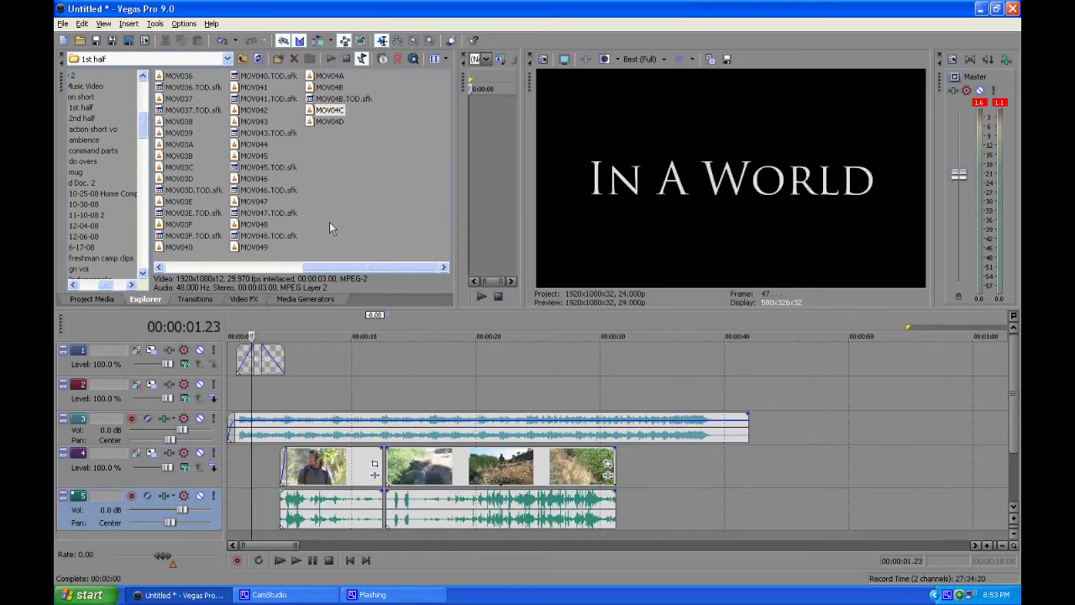
drag(321, 118, 636, 475)
drag(537, 473, 531, 473)
drag(618, 470, 614, 470)
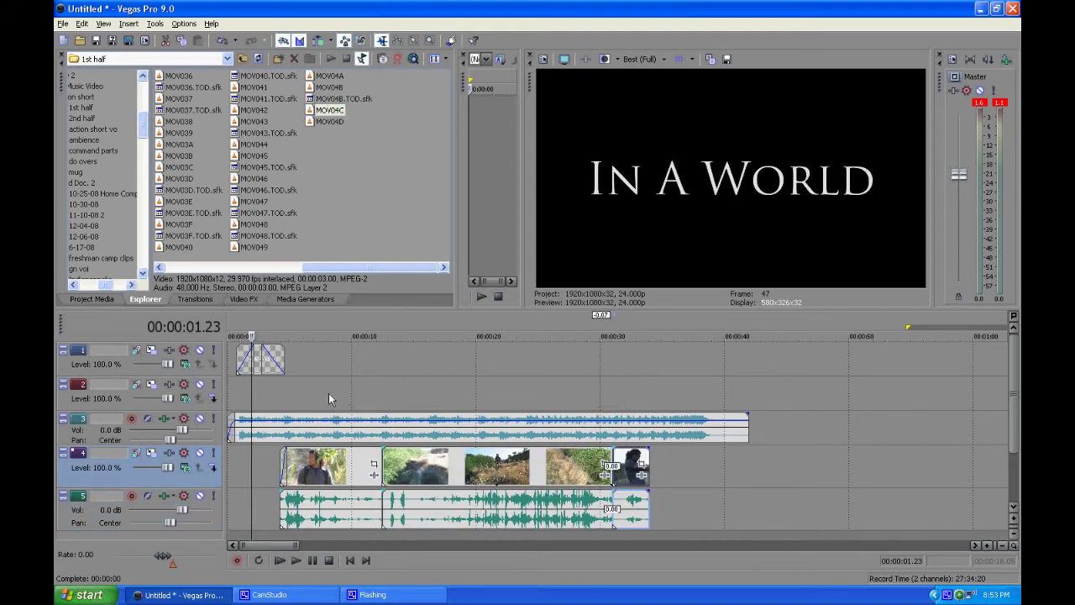
- Play back the new action clip sequence from its start
click(281, 393)
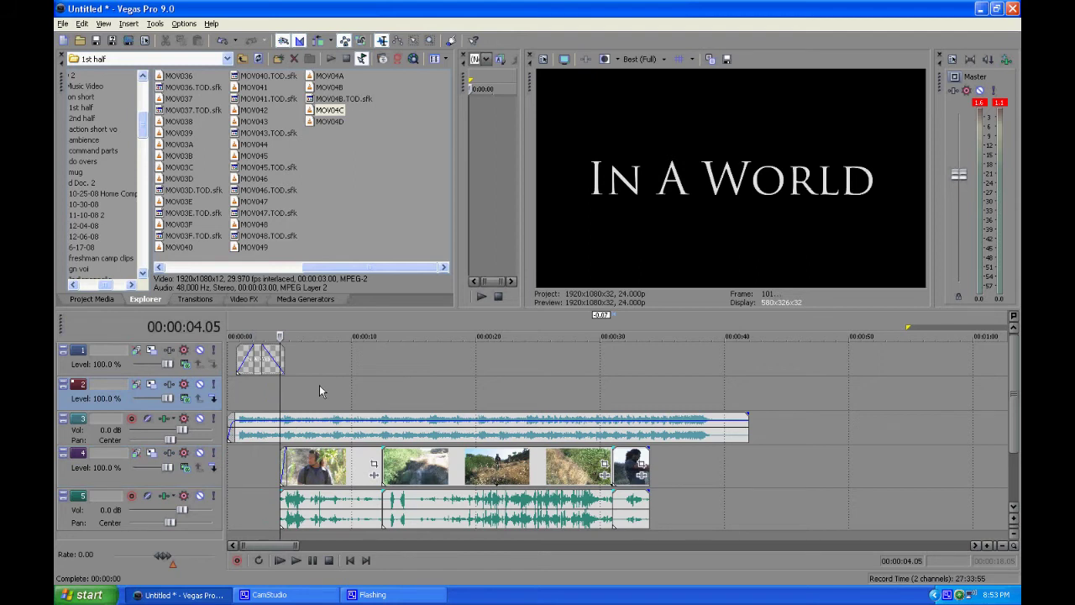
key(space)
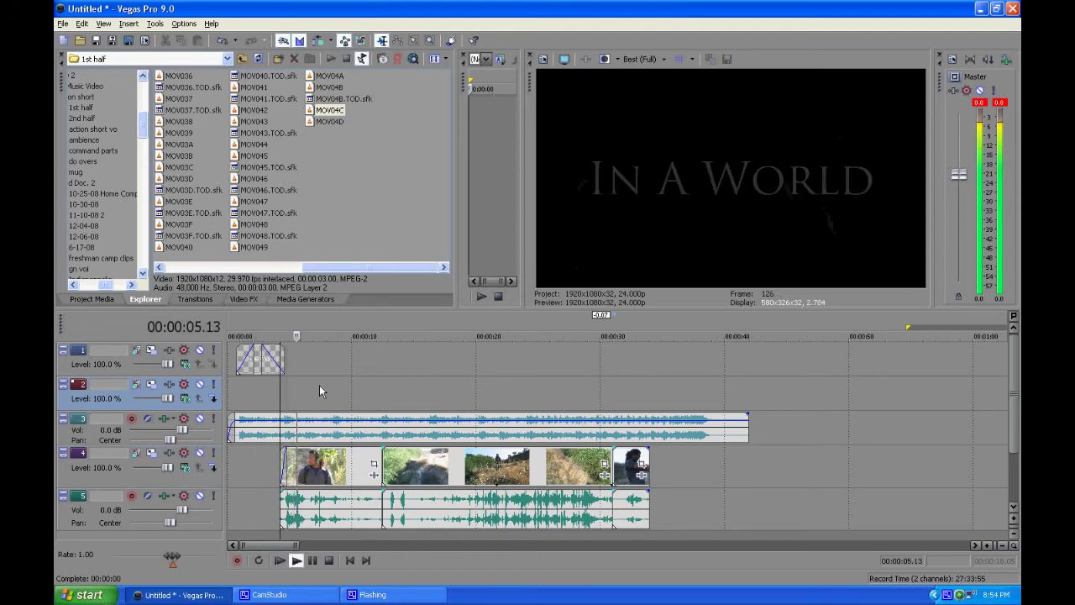
key(space)
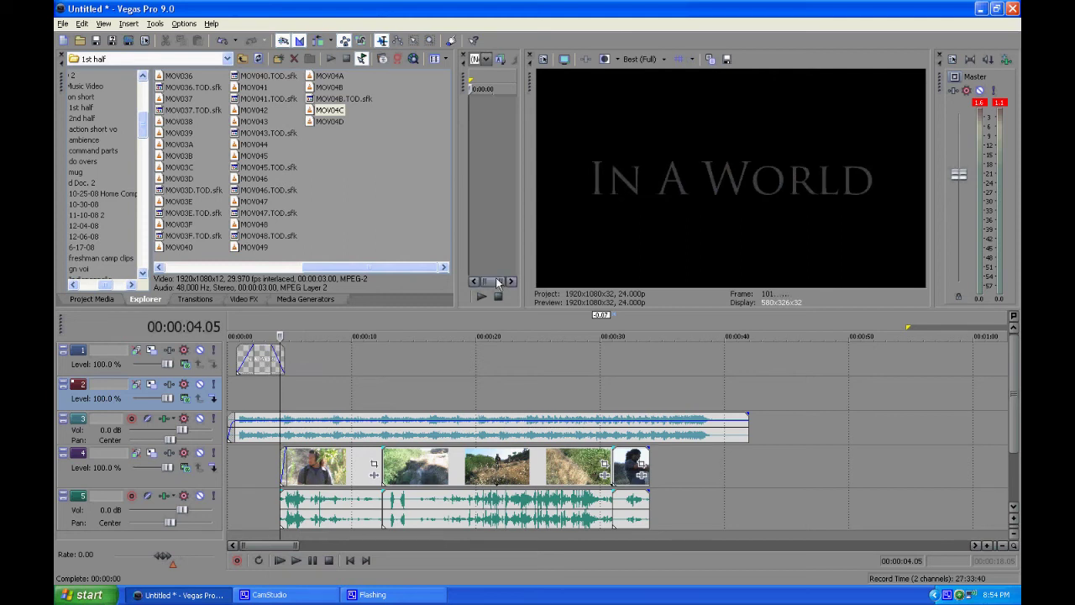
- Check the preview quality options without changing them, then play from 00:00:03.14
click(658, 60)
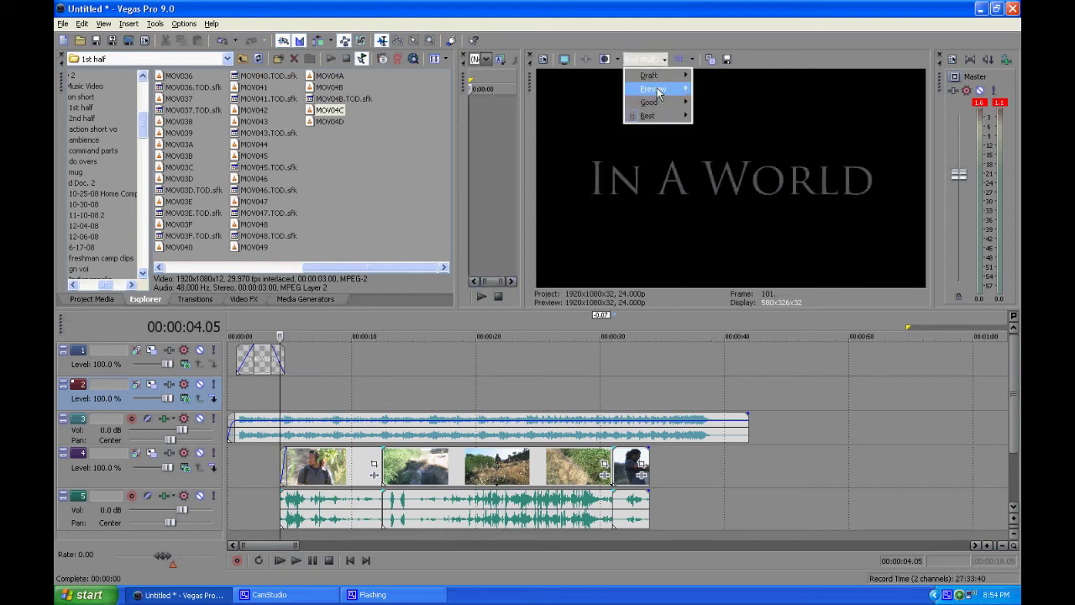
click(279, 409)
click(272, 406)
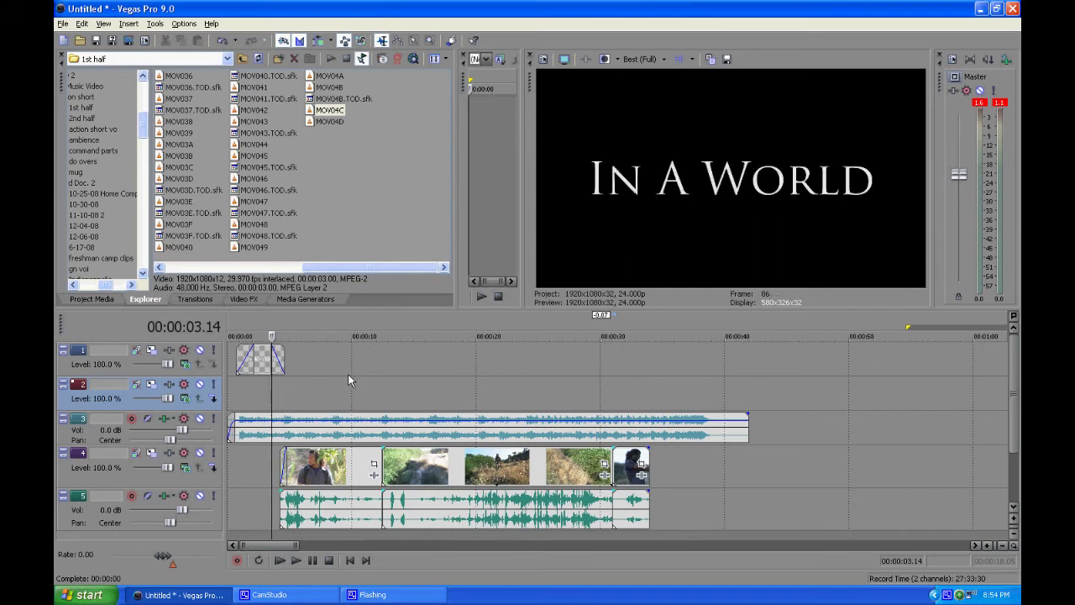
key(space)
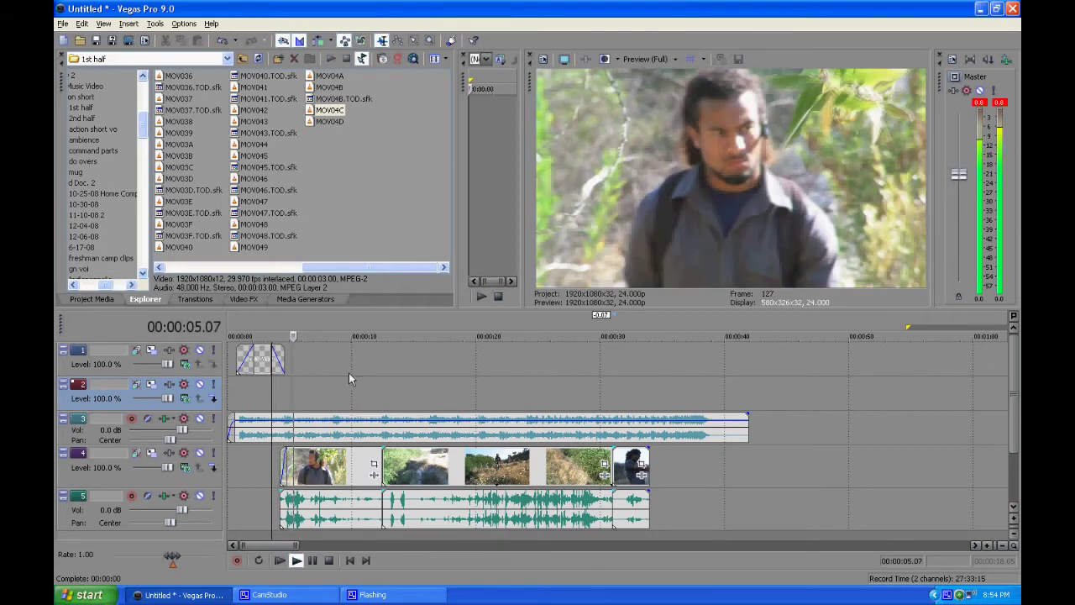
key(space)
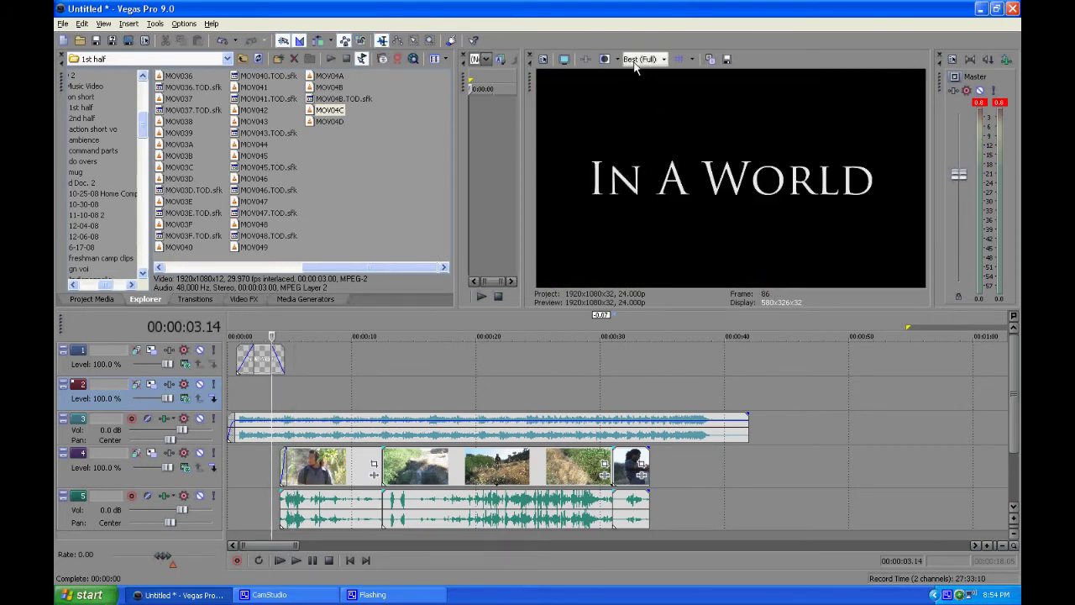
- Set preview quality to Preview (Auto) and play back from 00:00:02.23
click(664, 59)
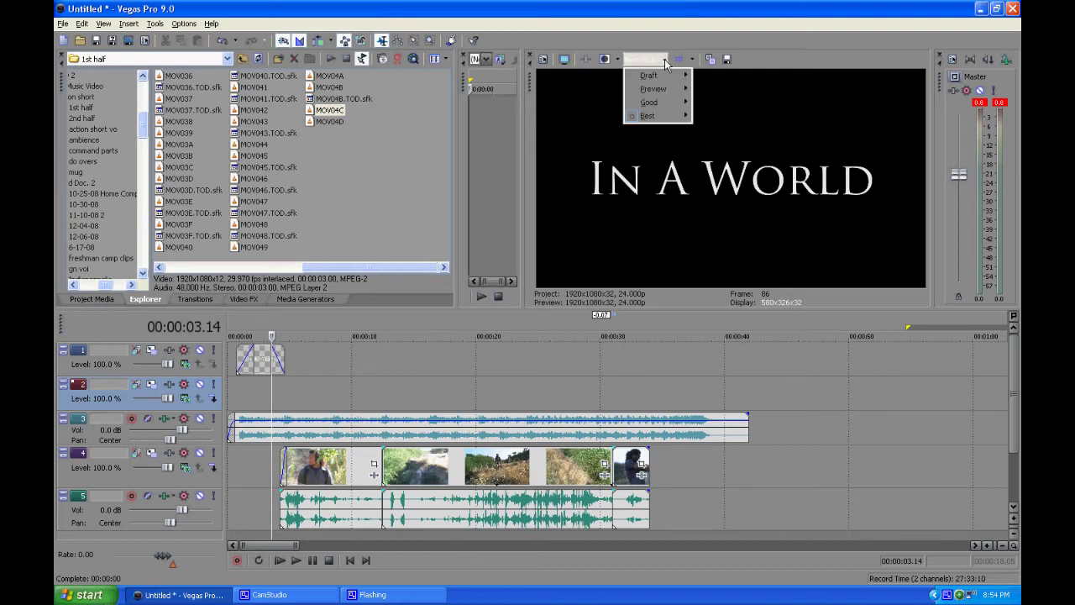
mouse_move(656, 103)
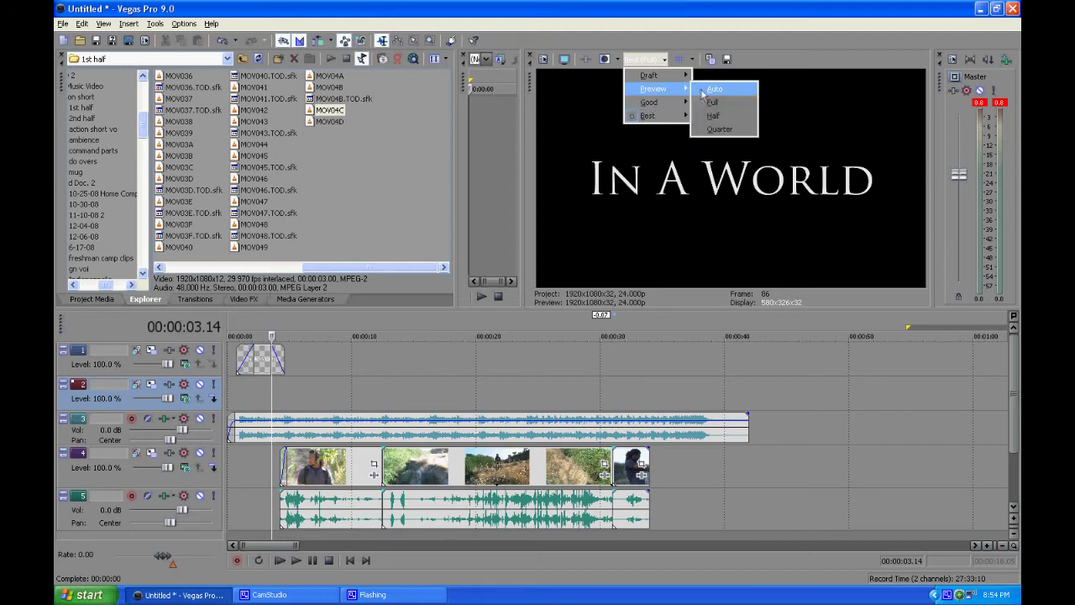
click(705, 89)
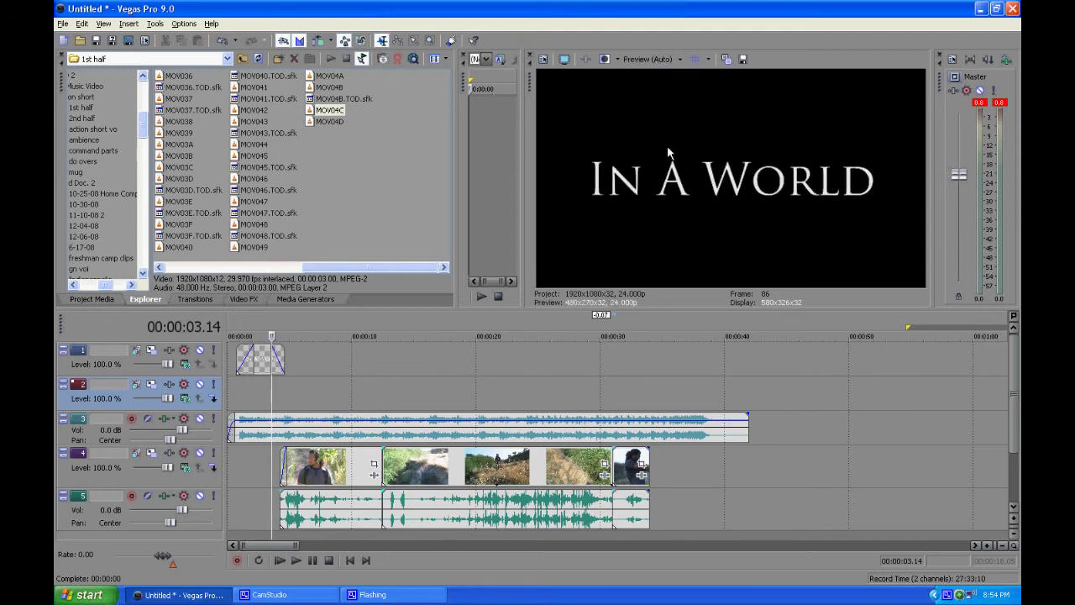
click(264, 400)
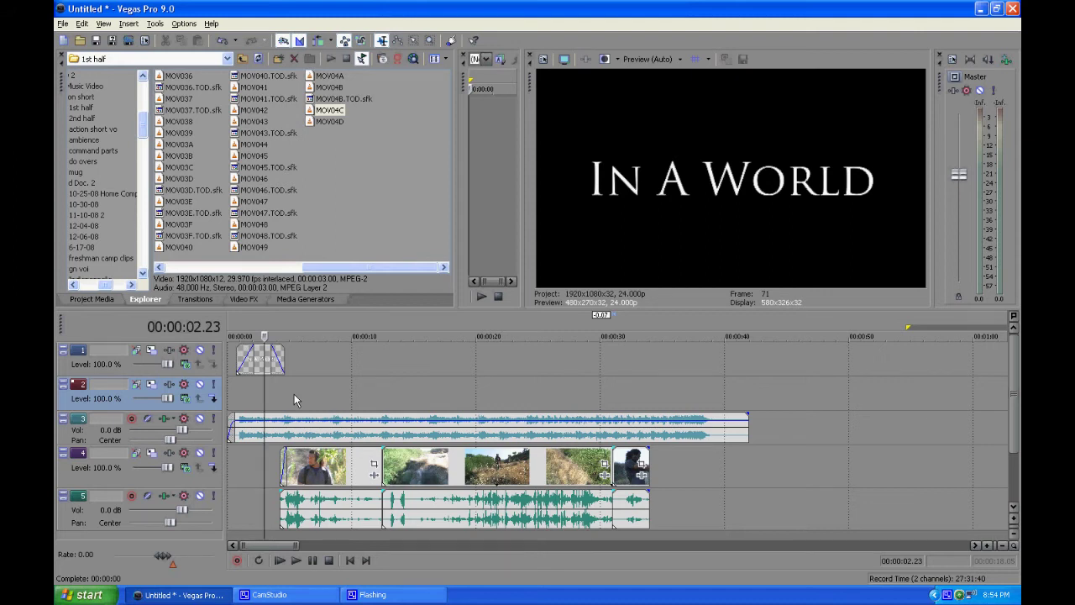
key(space)
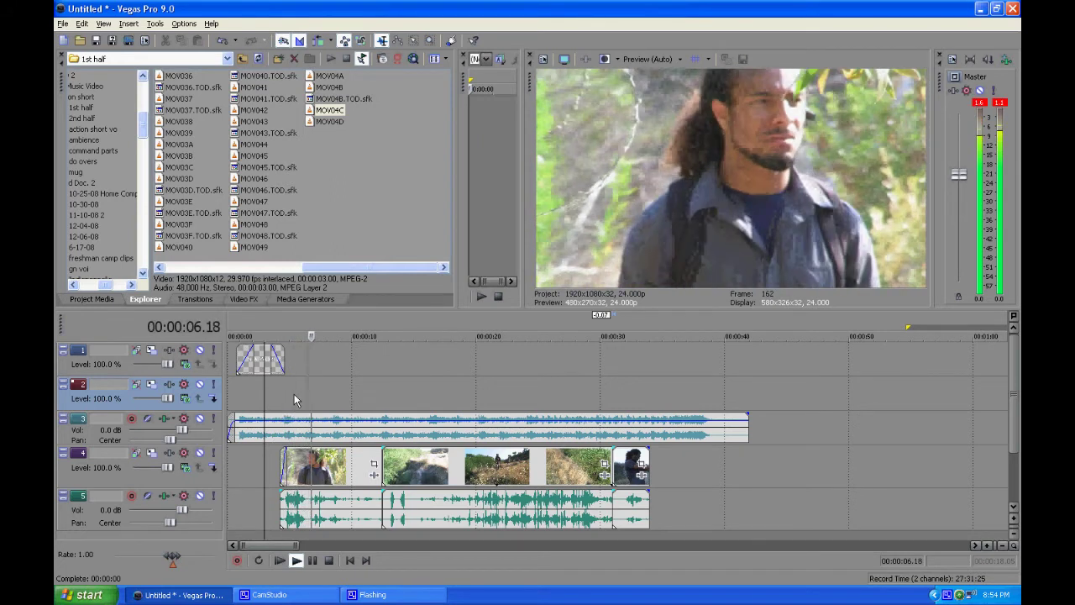
- Overlap the second action clip onto the first to make a crossfade and preview it
key(space)
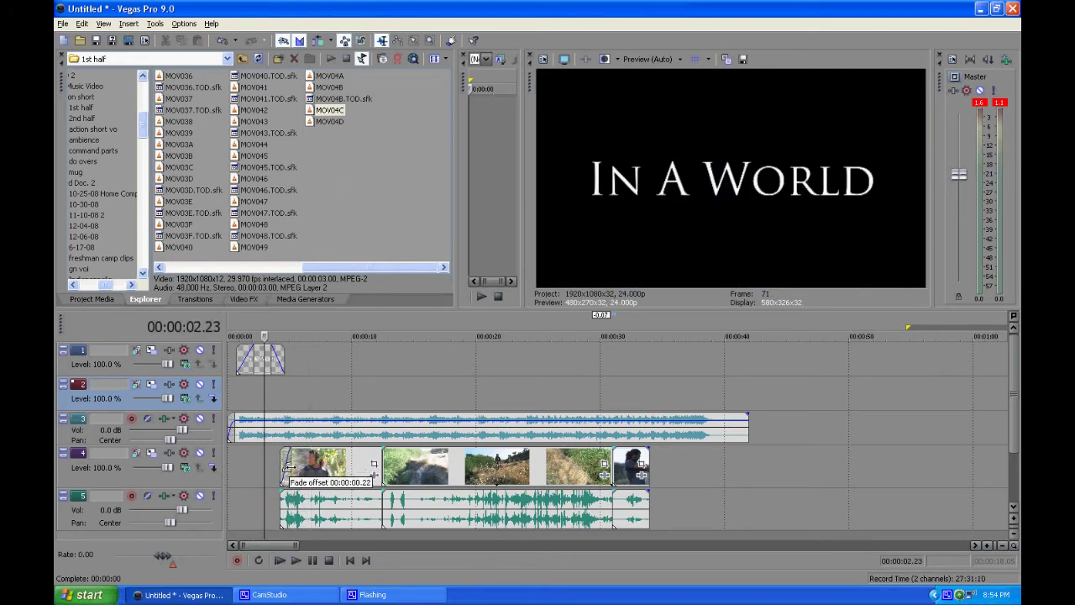
drag(387, 461, 409, 474)
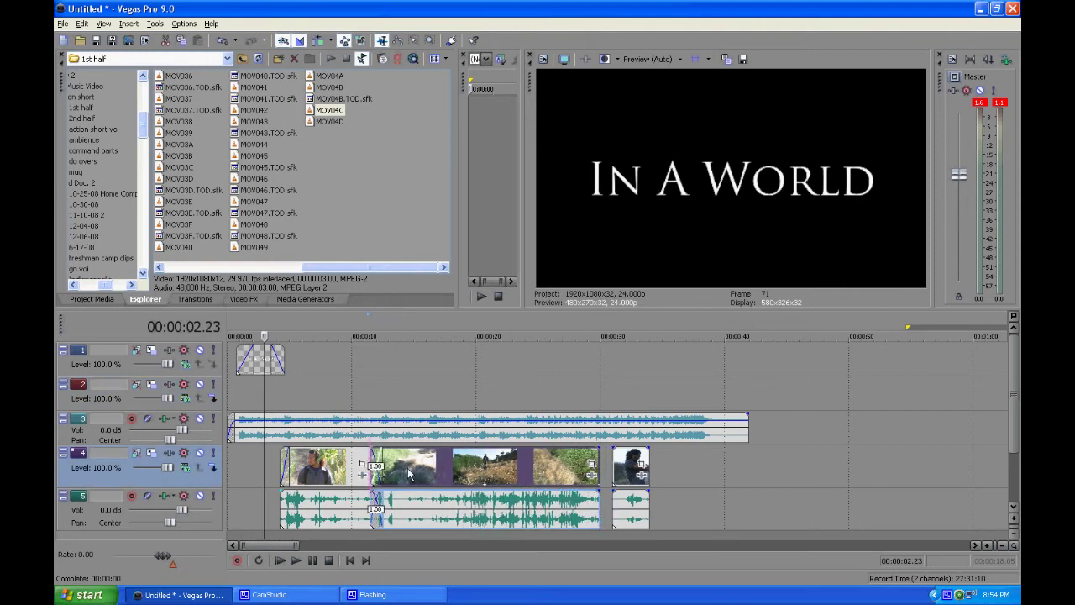
click(357, 390)
click(365, 392)
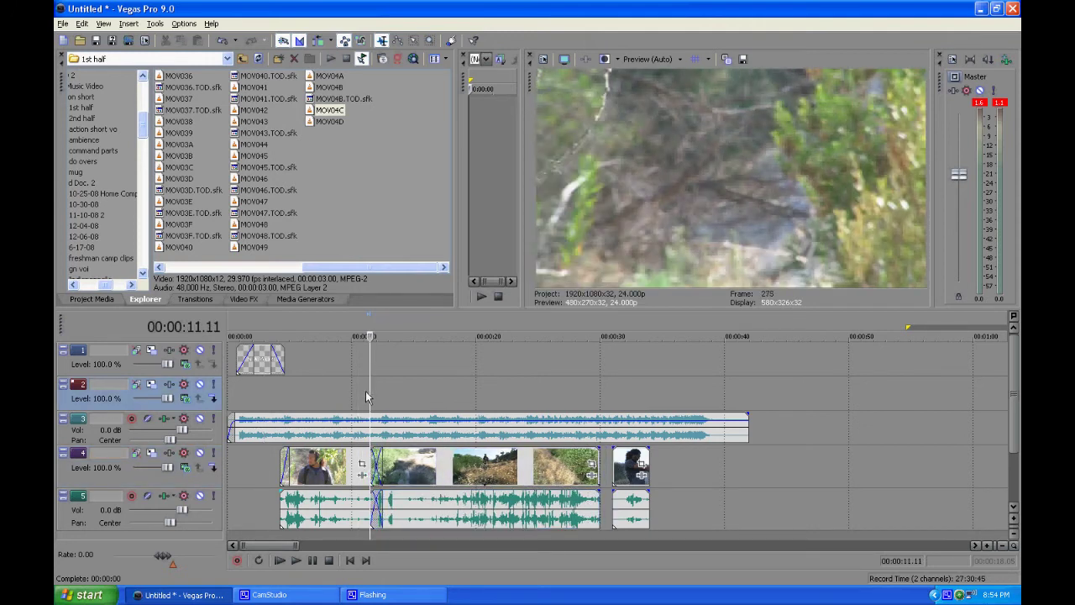
key(space)
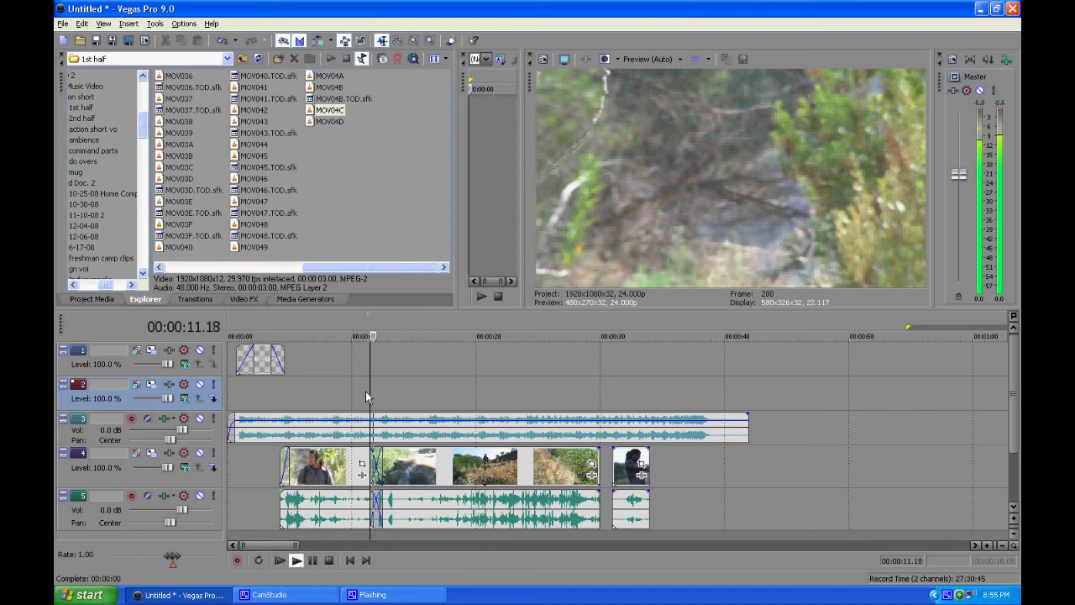
key(space)
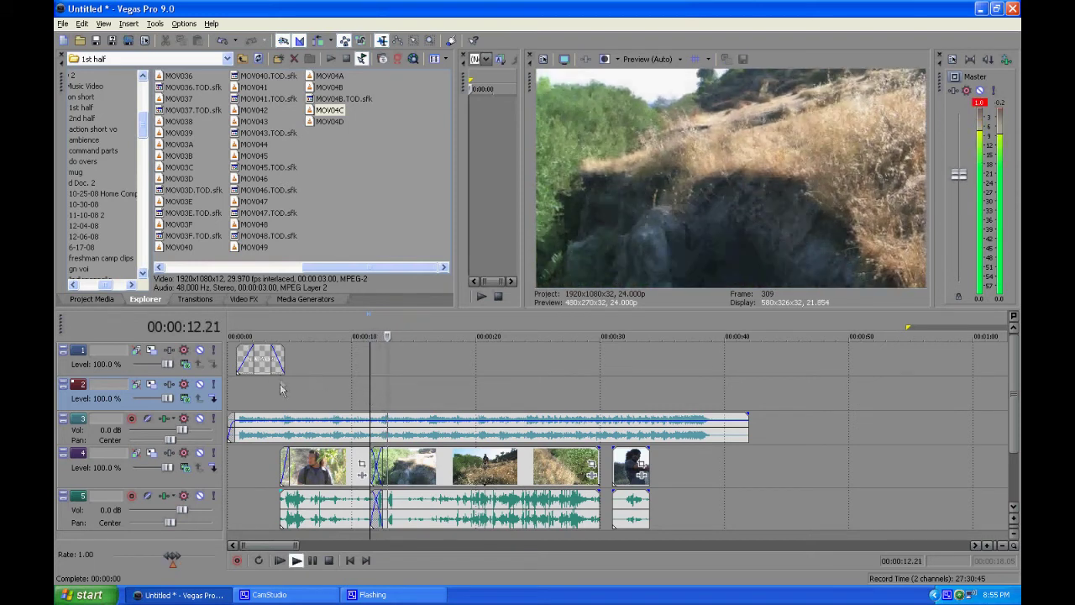
- Shift the first action clip slightly earlier and park the playhead at 00:00:11.01
click(280, 391)
drag(315, 477, 309, 479)
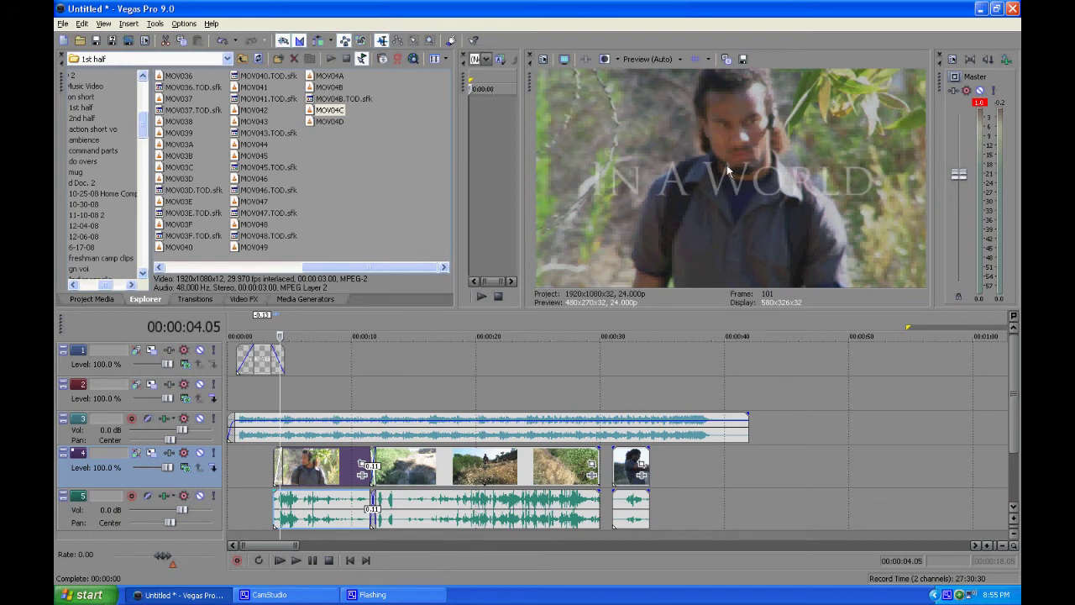
key(Left)
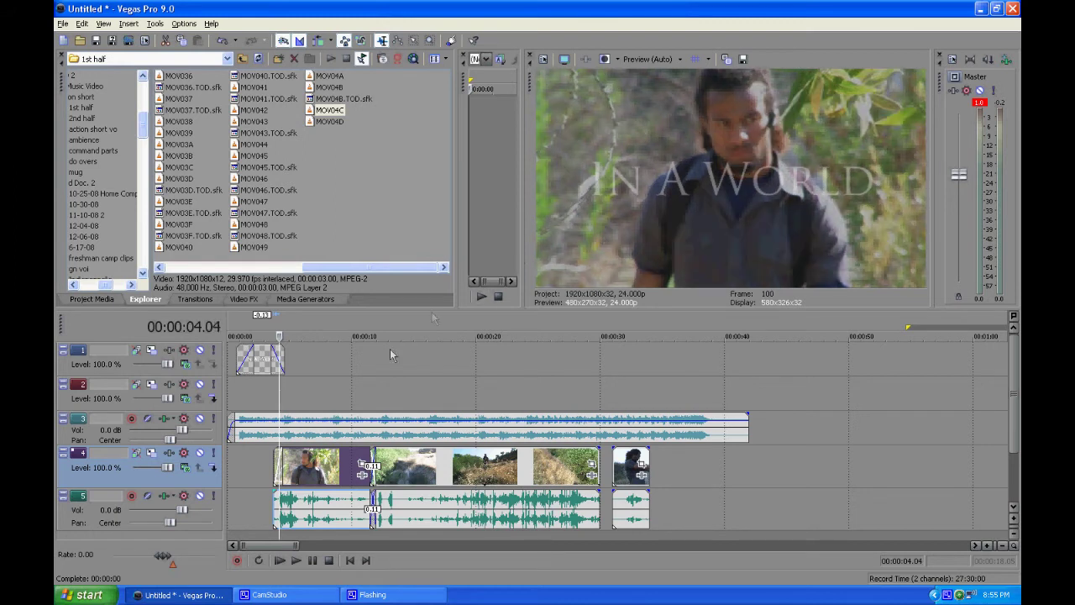
click(364, 385)
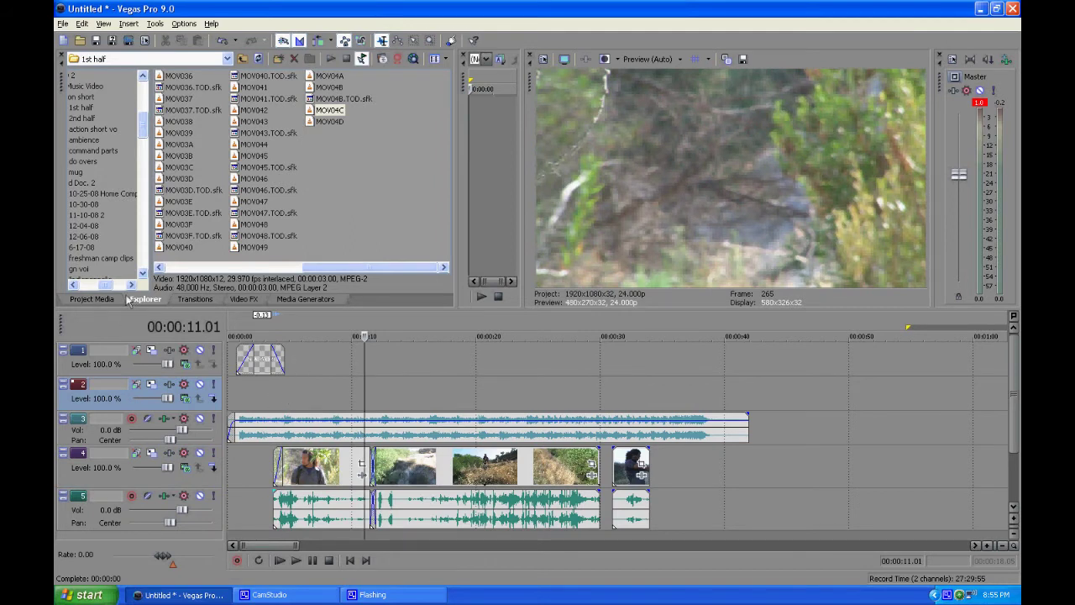
- Browse the video transitions to Flash and drop the Soft Flash preset onto the first action clip
click(192, 298)
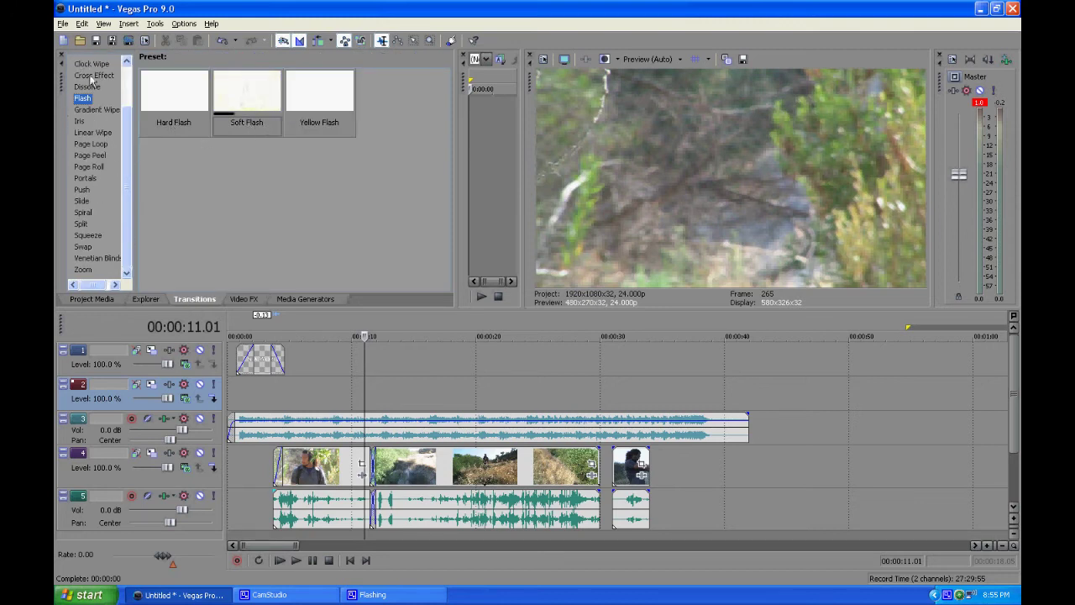
click(91, 67)
click(91, 75)
click(91, 144)
click(89, 167)
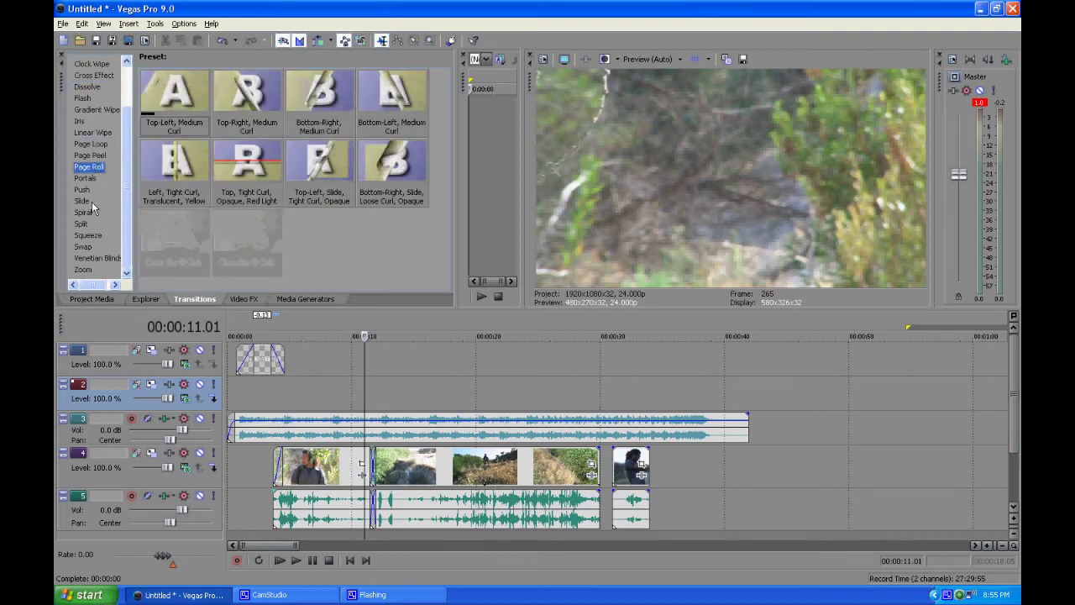
drag(128, 210, 127, 173)
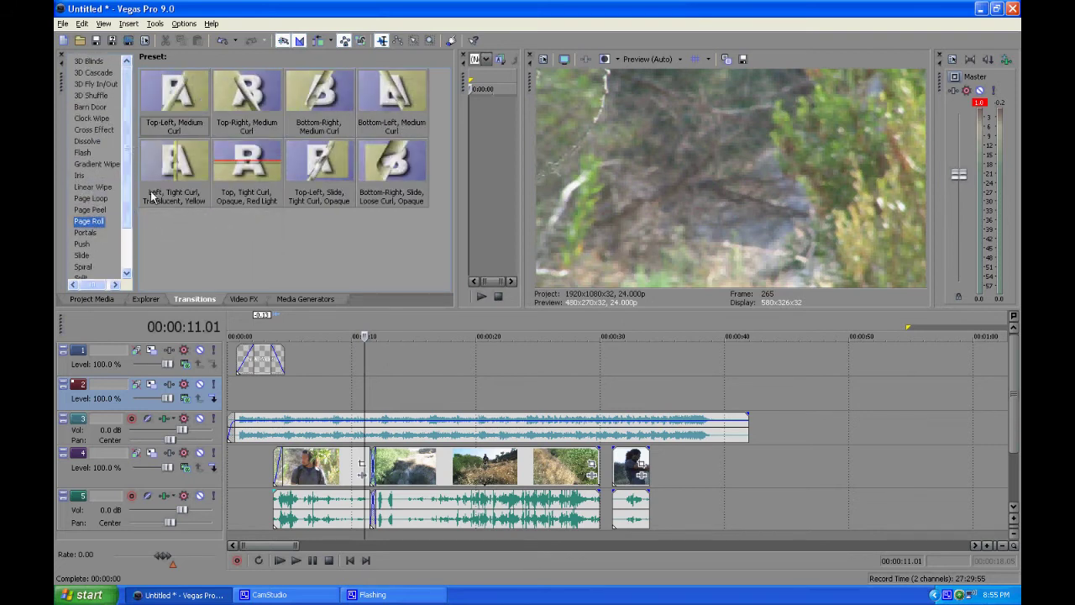
click(85, 152)
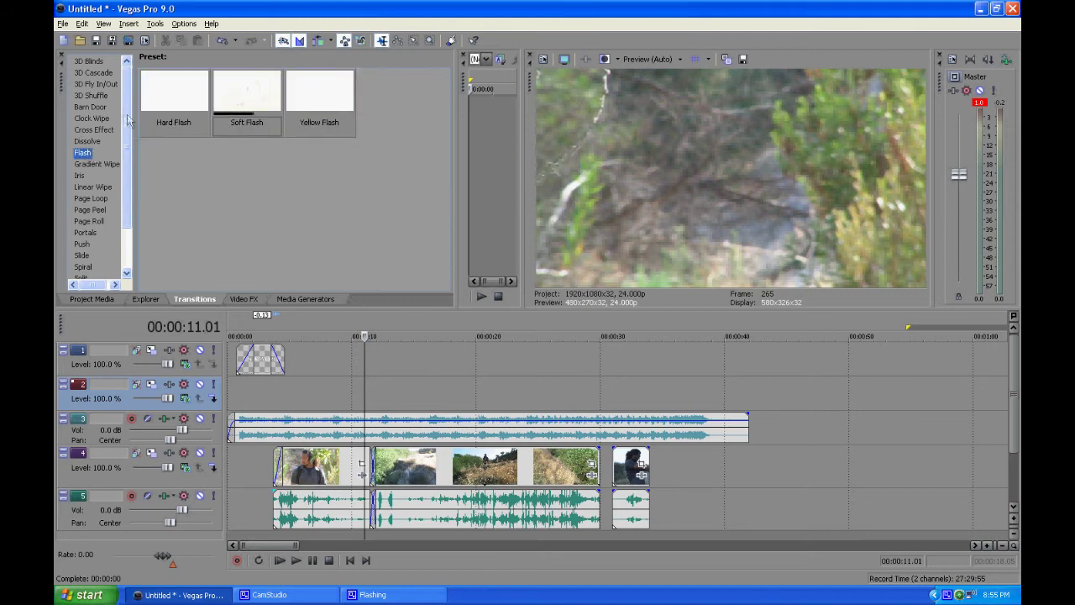
drag(242, 97, 277, 466)
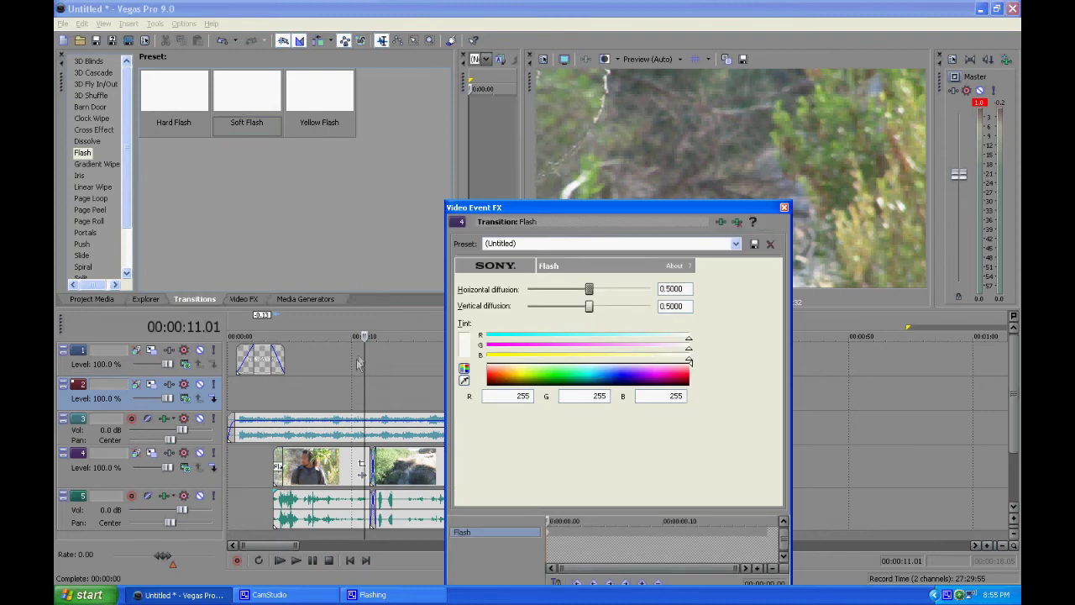
- Scrub the playhead through the flash transition to view its white peak
click(276, 401)
click(284, 402)
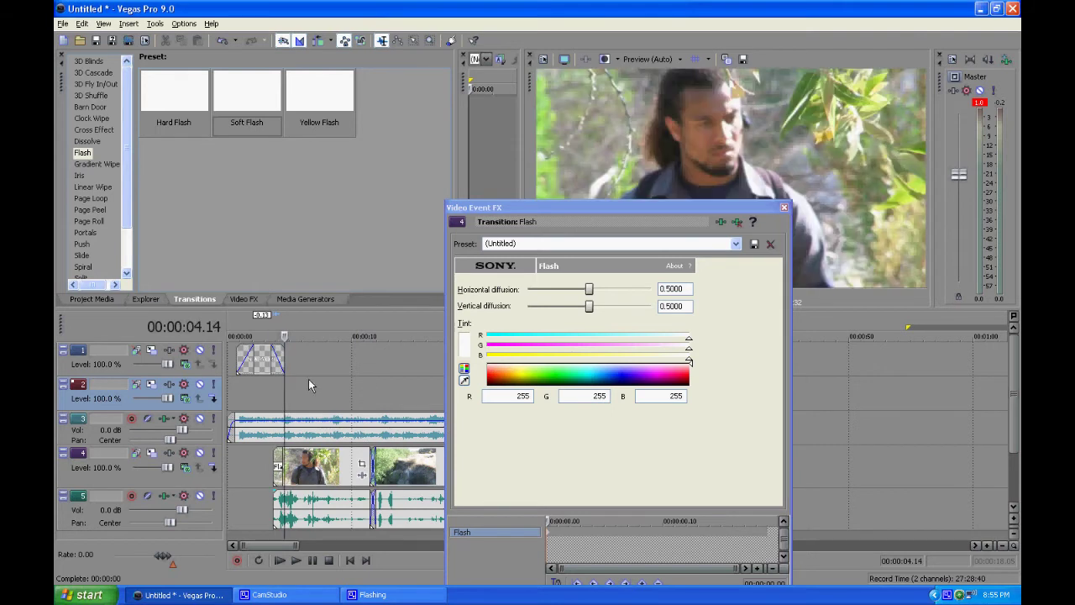
click(278, 396)
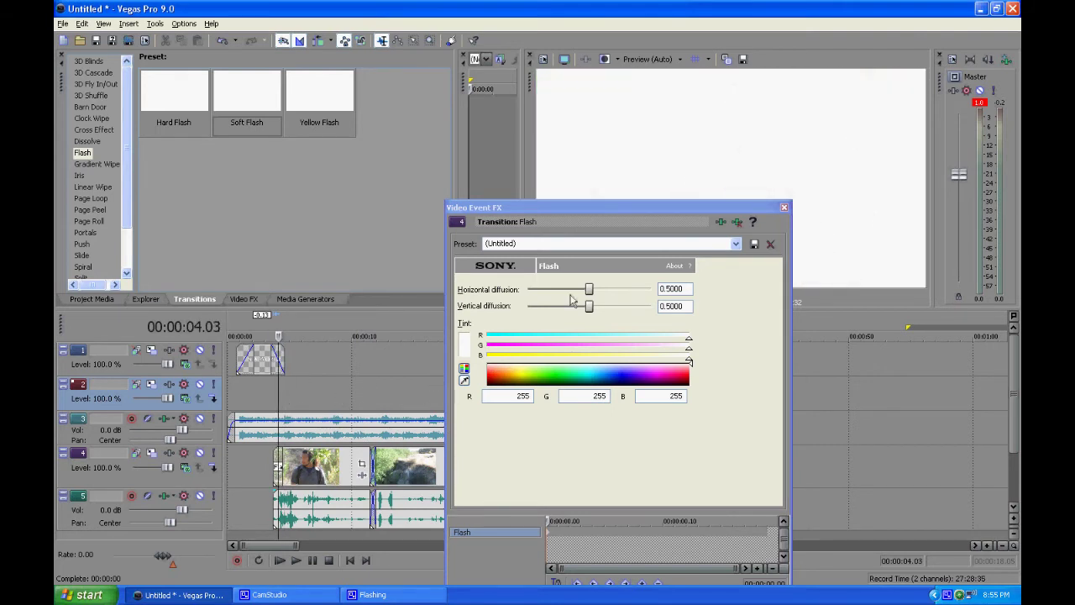
click(284, 405)
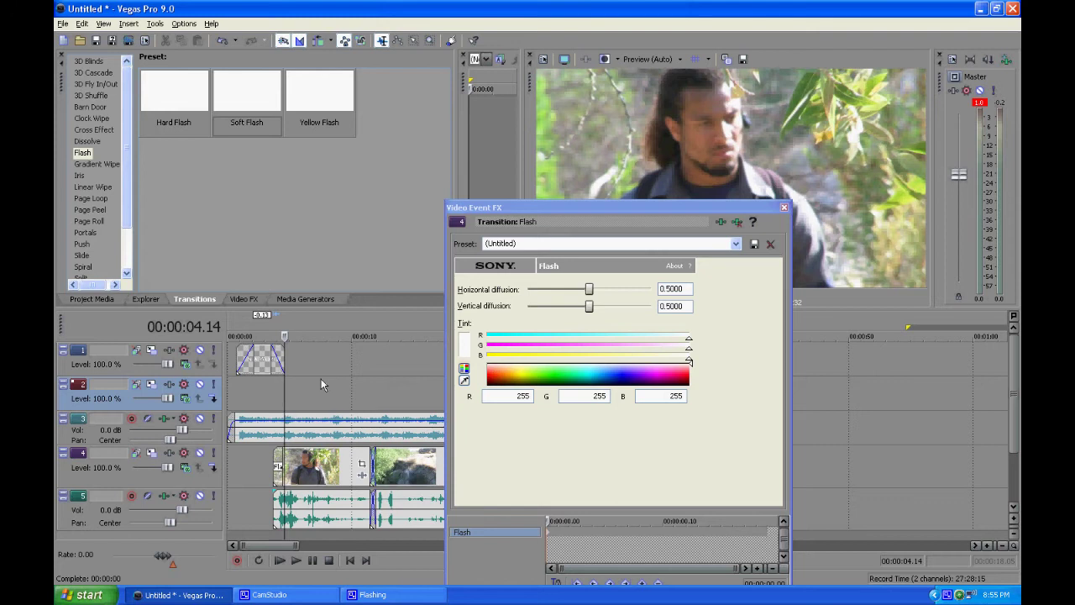
key(Left)
key(Left)
key(Left)
key(Left)
key(Left)
key(Left)
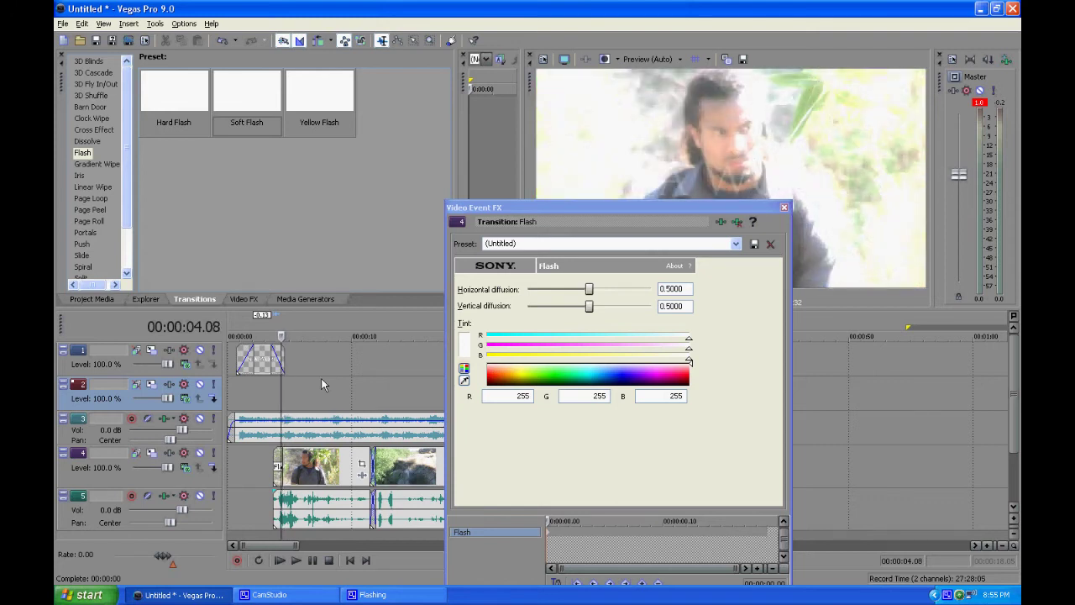
- Set horizontal diffusion to 1.0000 and a green tint (103, 150, 0), then close the settings
drag(550, 207, 614, 331)
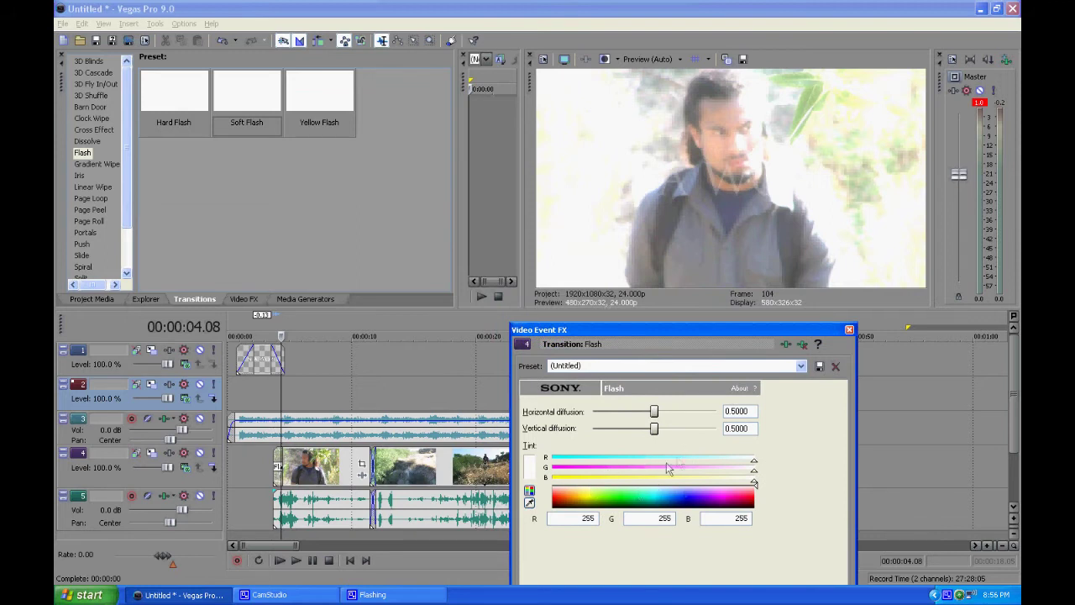
mouse_move(658, 415)
mouse_down()
mouse_move(720, 422)
mouse_move(601, 423)
mouse_move(653, 435)
mouse_up()
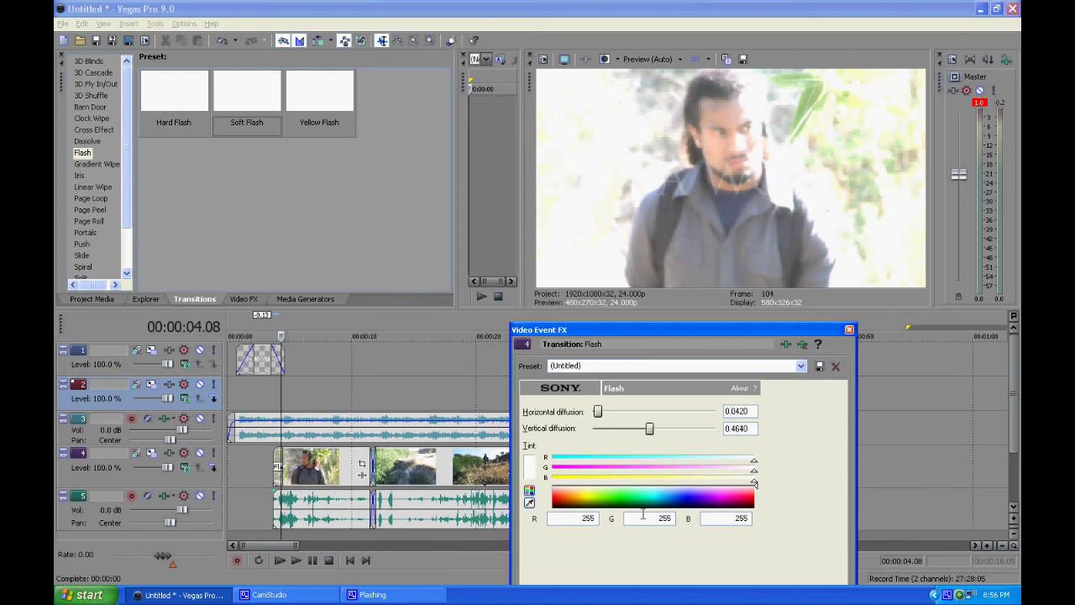
drag(640, 500, 597, 504)
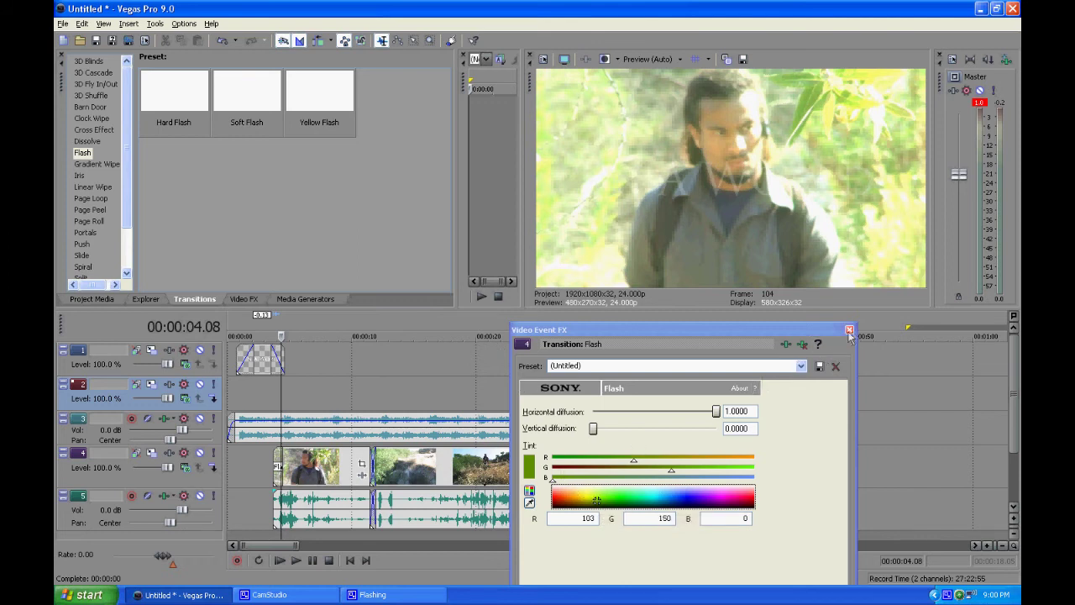
drag(819, 330, 797, 165)
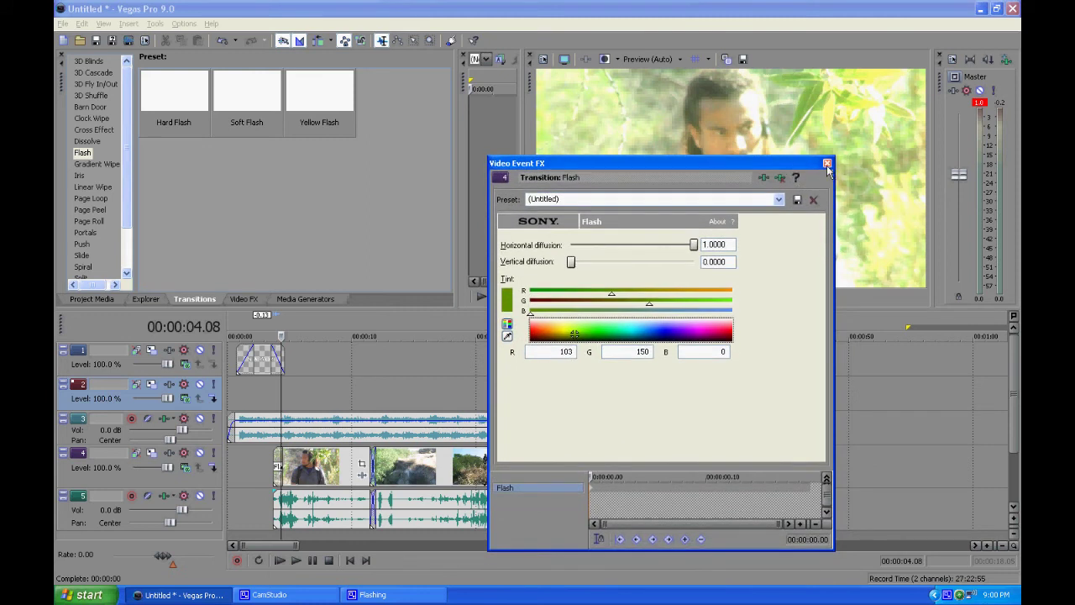
click(826, 163)
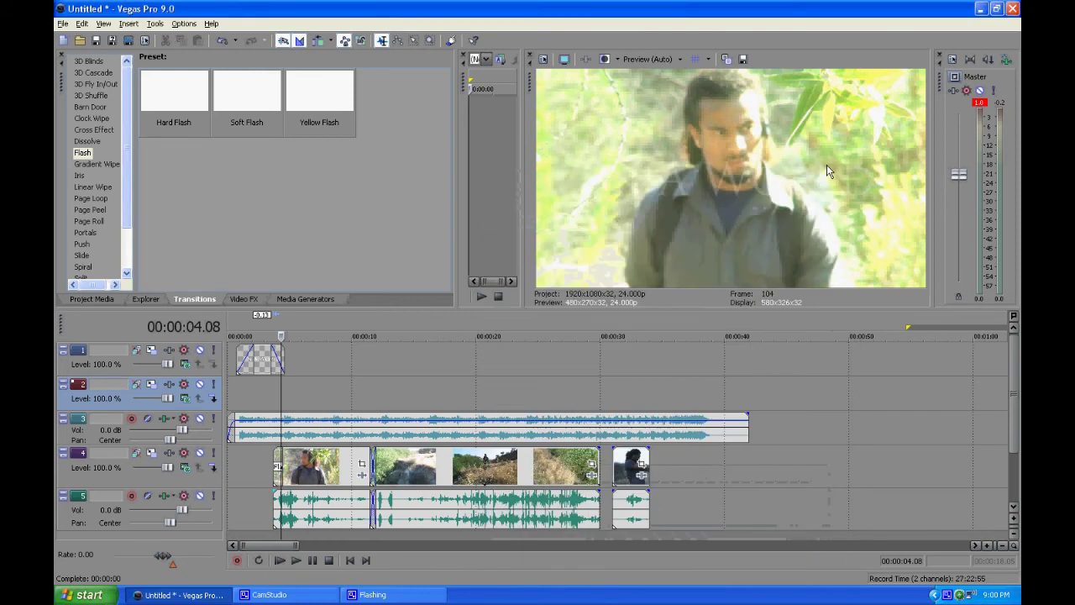
- Play the project back from the title to review it
click(267, 397)
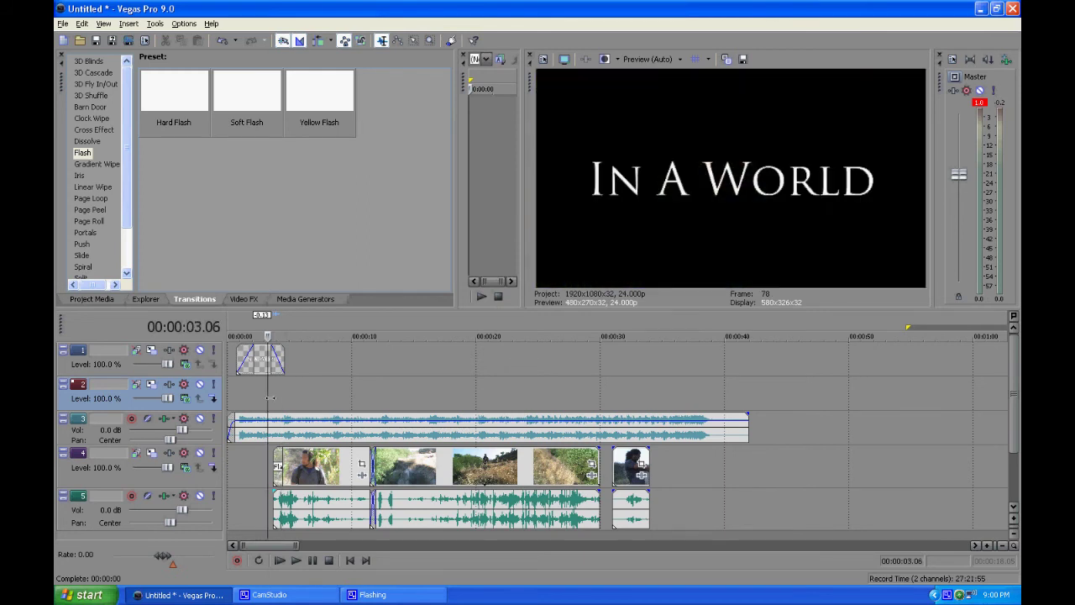
key(space)
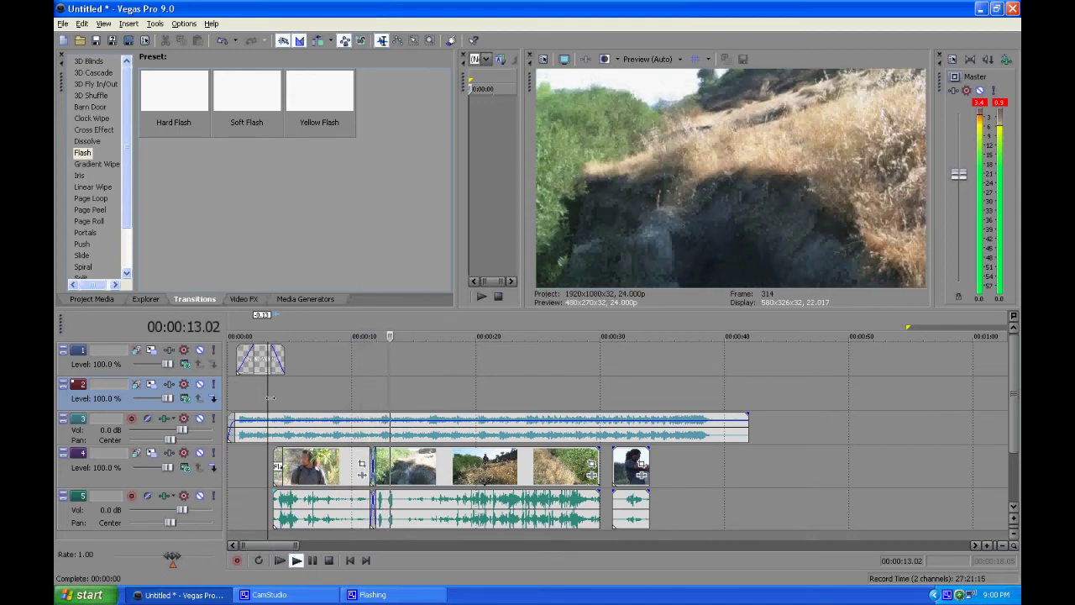
key(space)
- Drag the later action clips on track 4 to overlap, forming a crossfade near 11 seconds
mouse_move(415, 474)
mouse_down()
mouse_move(425, 474)
mouse_move(394, 480)
mouse_move(407, 485)
mouse_up()
drag(625, 475, 573, 477)
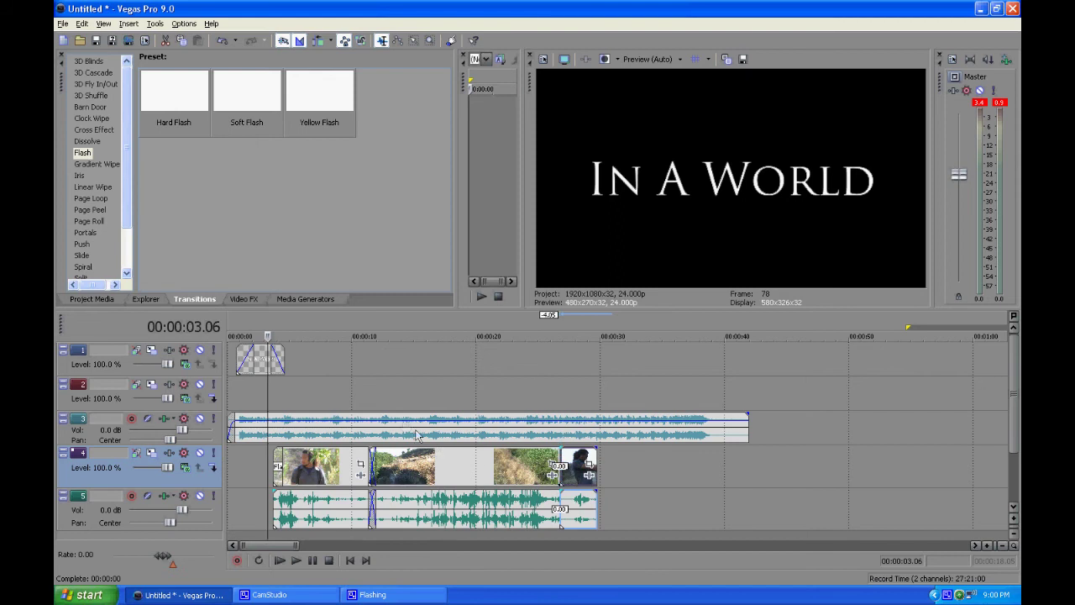
click(369, 382)
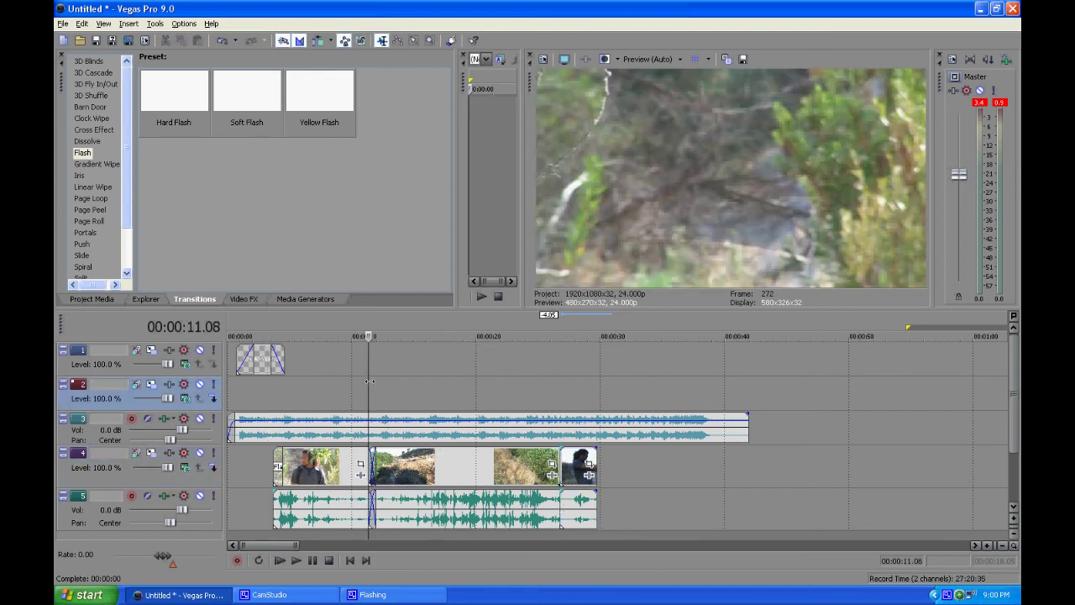
scroll(377, 409, up, 5)
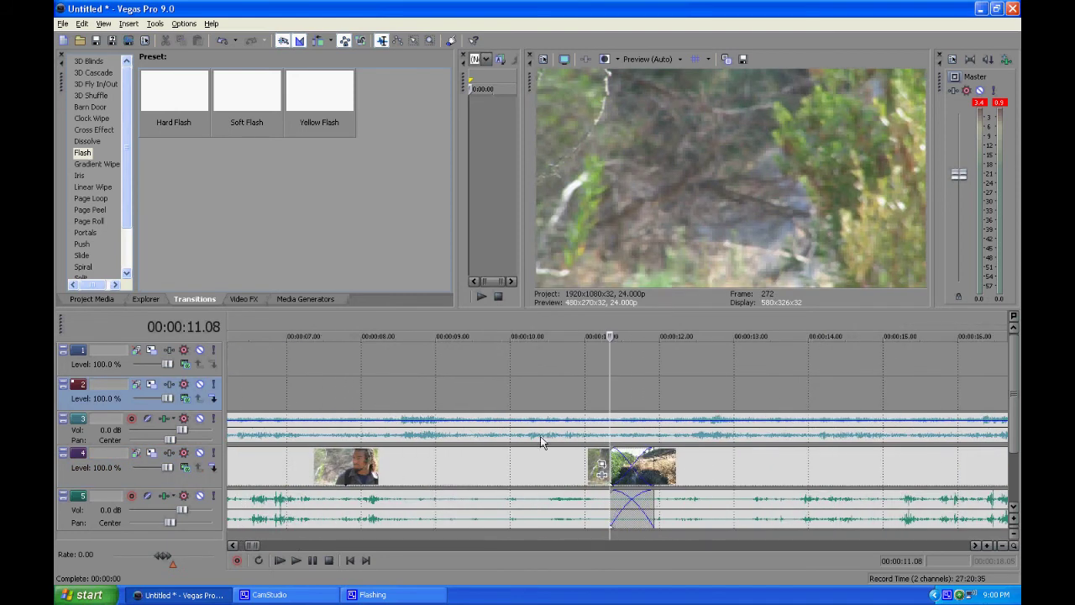
- Zoom in near 26 seconds and snap the final action clip against the previous clip
scroll(631, 461, up, 5)
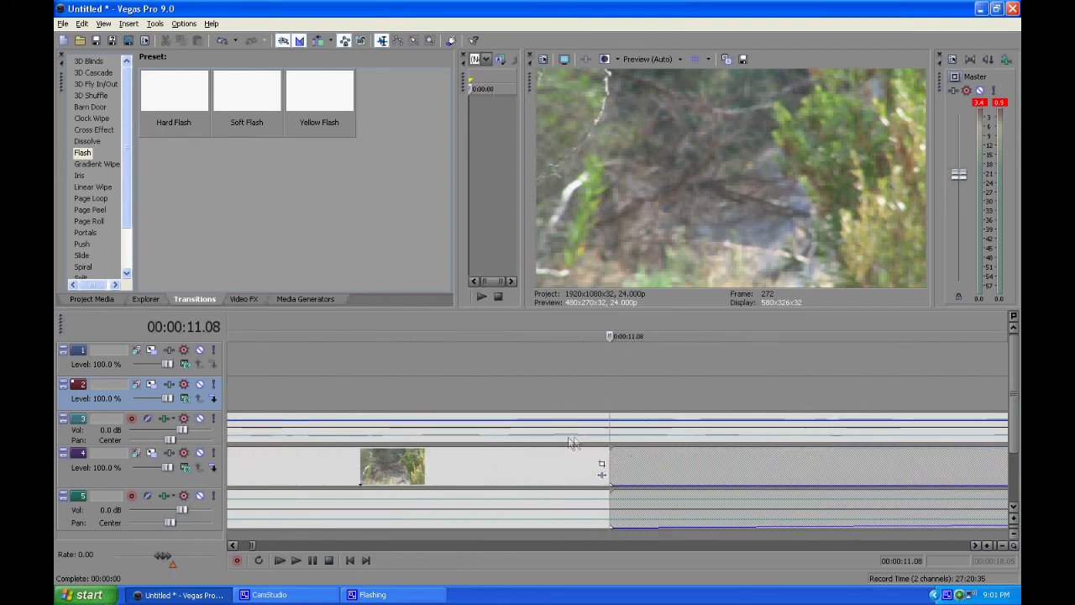
scroll(651, 470, down, 10)
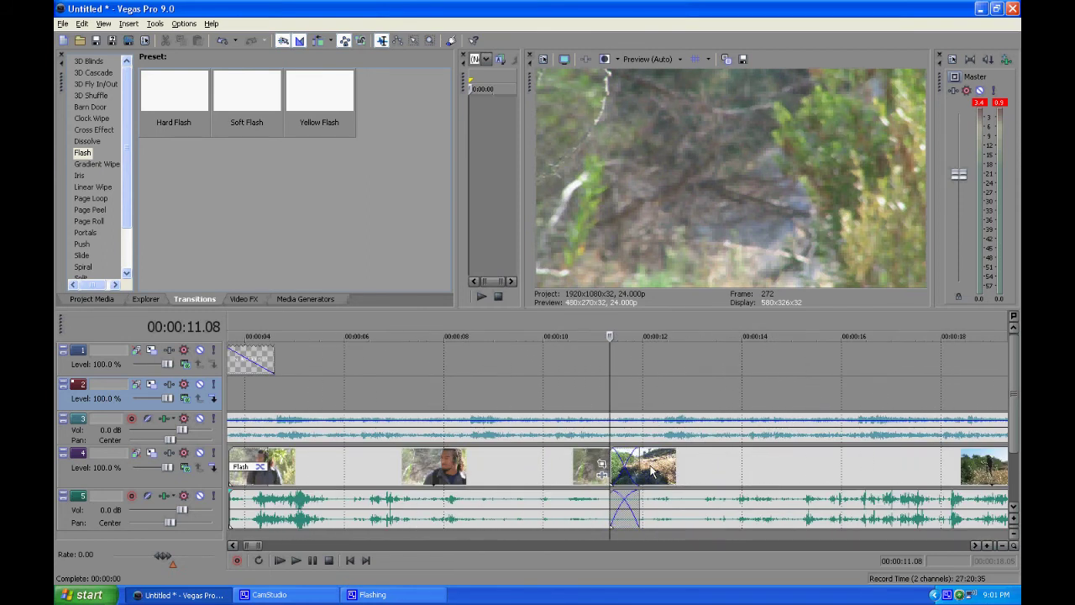
scroll(665, 474, down, 4)
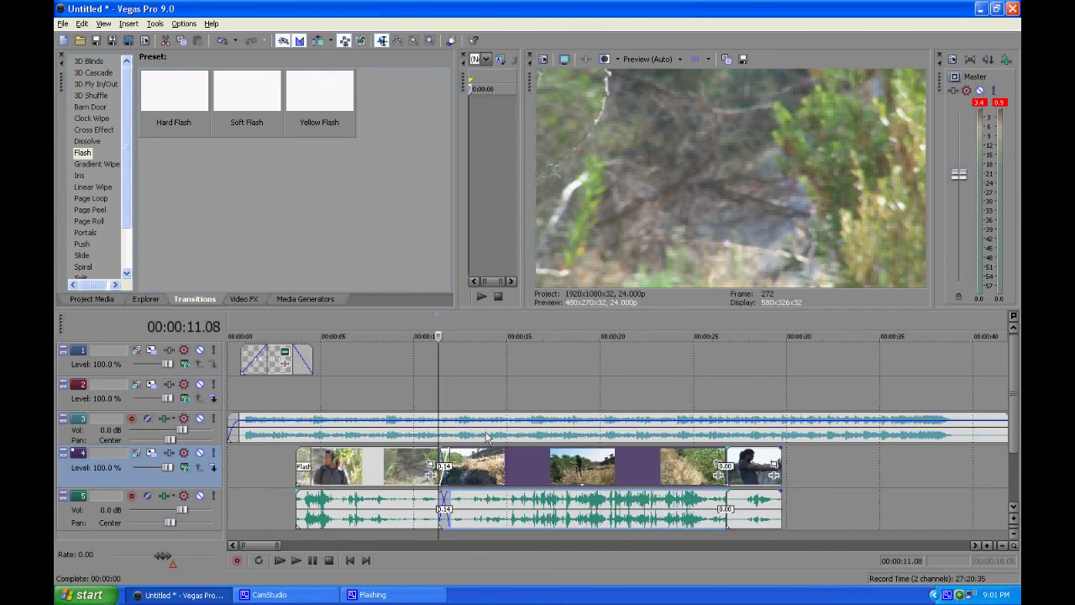
scroll(491, 441, up, 4)
scroll(700, 426, down, 3)
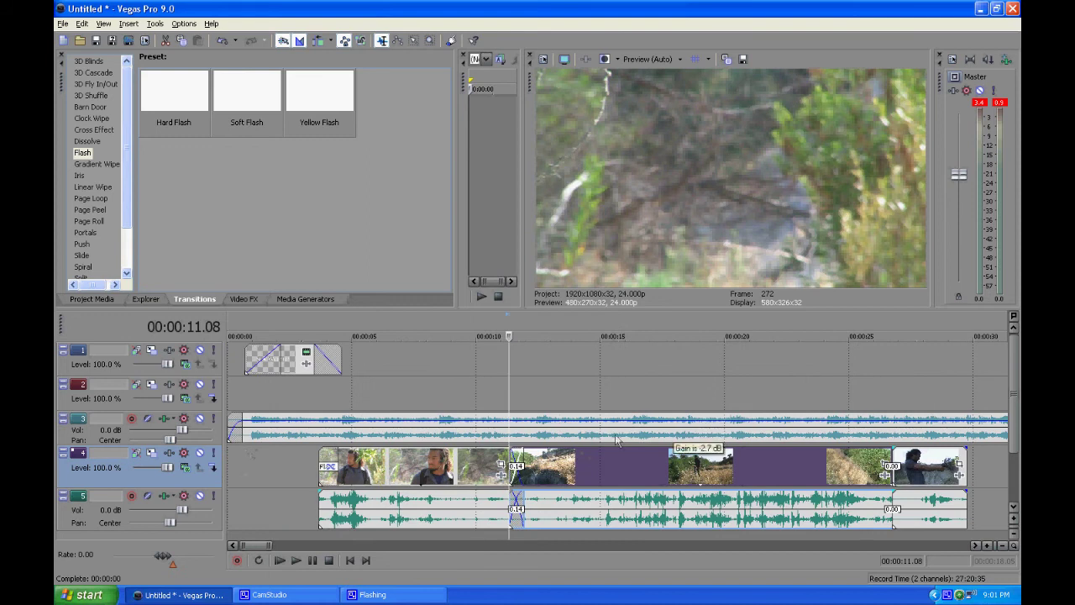
click(886, 391)
scroll(884, 408, up, 6)
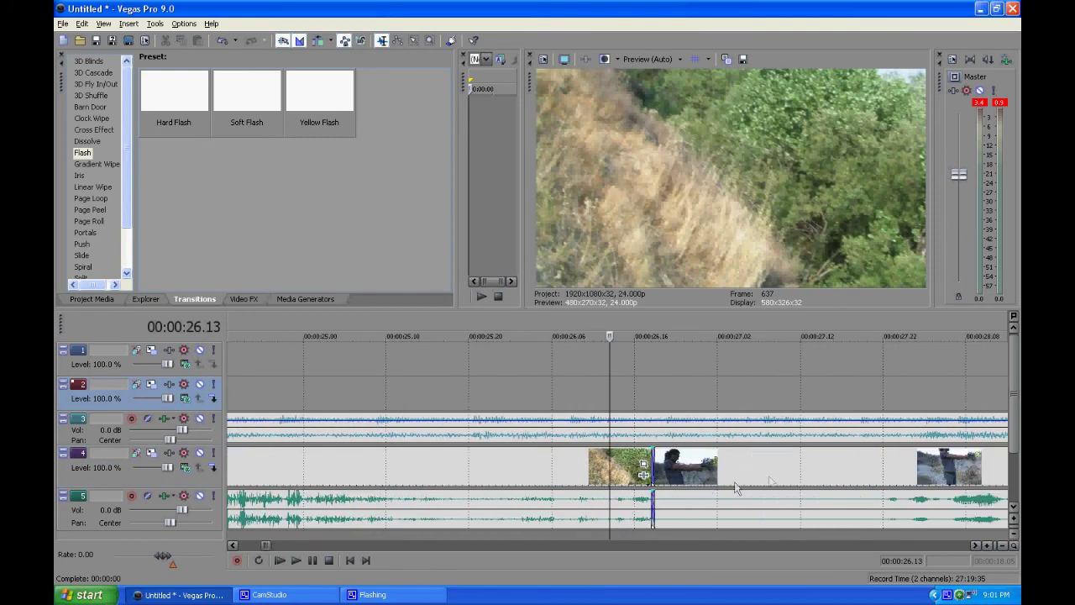
click(684, 477)
drag(683, 475, 681, 476)
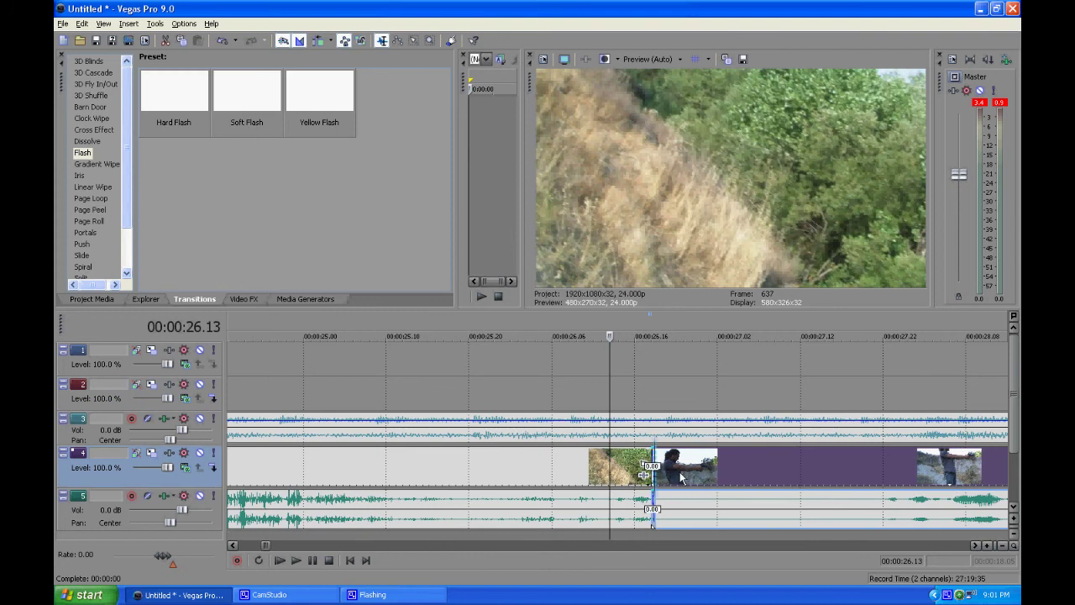
- Zoom back out and return the playhead to the start of the title
scroll(682, 477, down, 10)
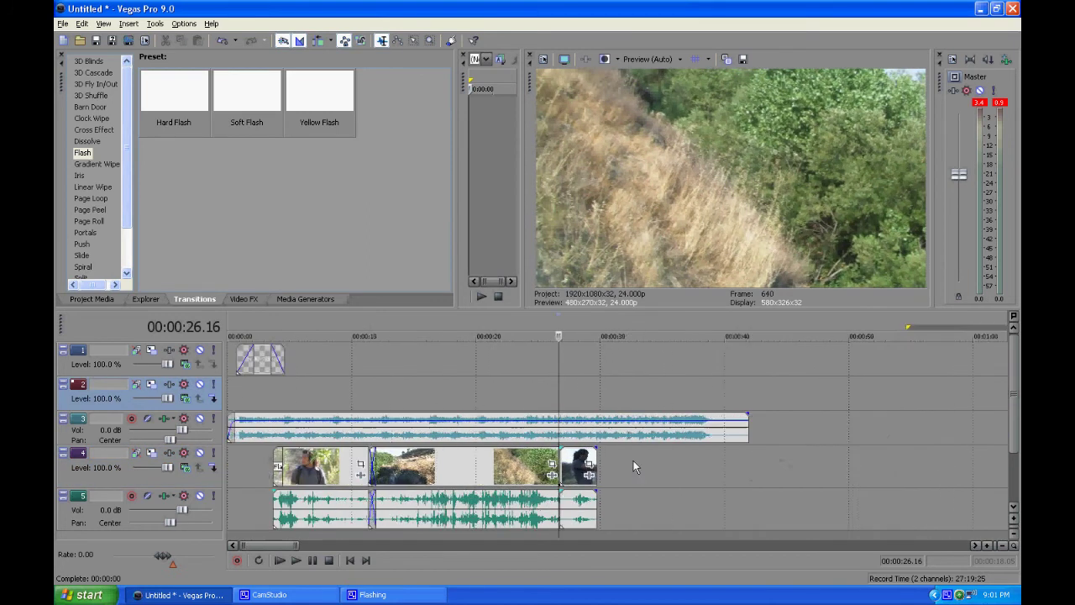
click(243, 393)
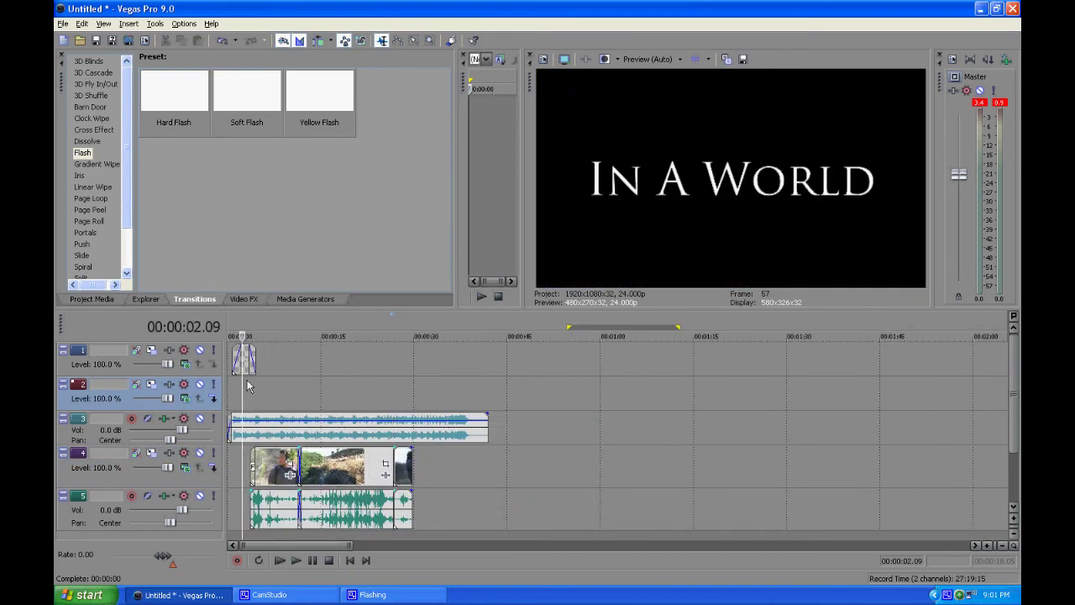
click(353, 432)
scroll(354, 433, up, 3)
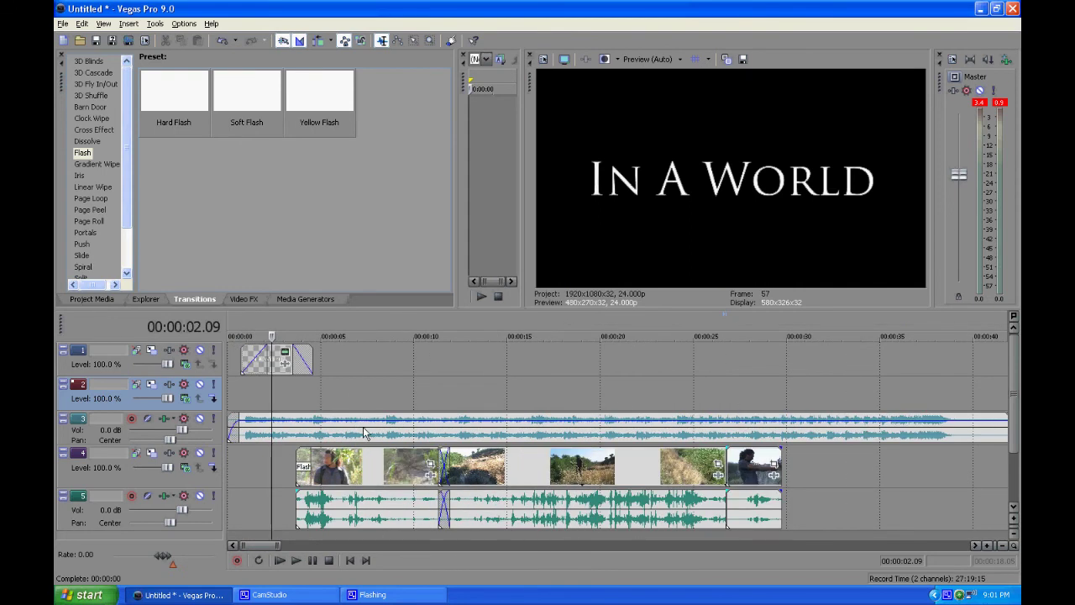
mouse_move(359, 428)
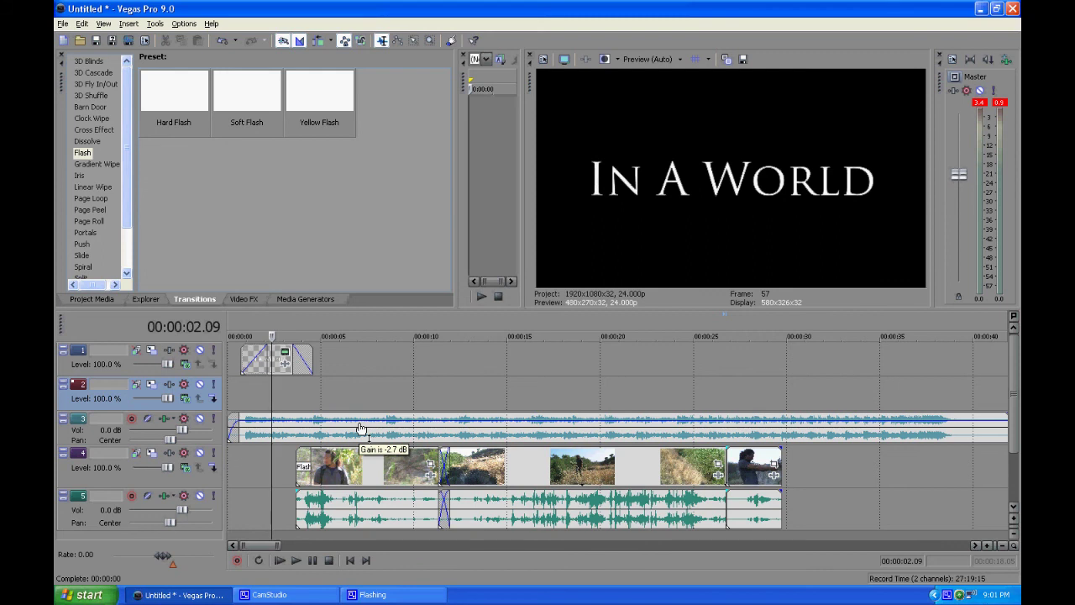